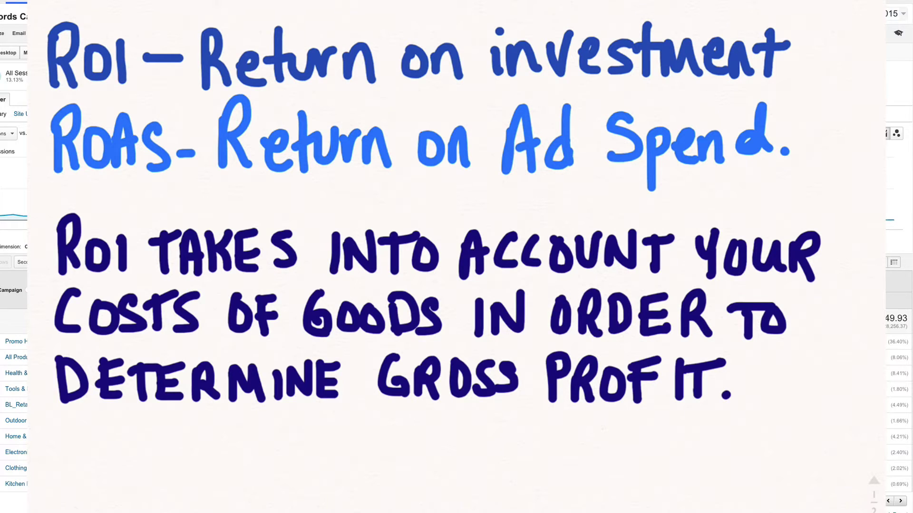
pyautogui.scroll(-10, 457, 257)
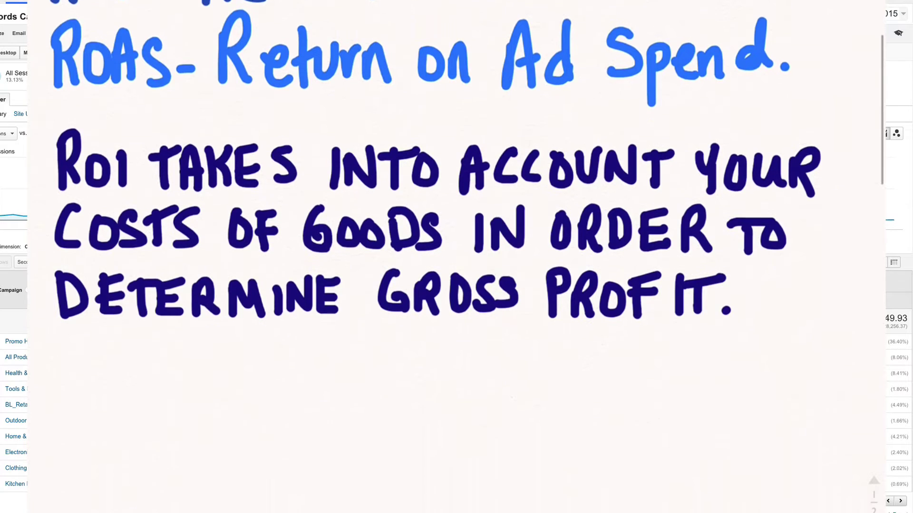
pyautogui.scroll(-3, 457, 257)
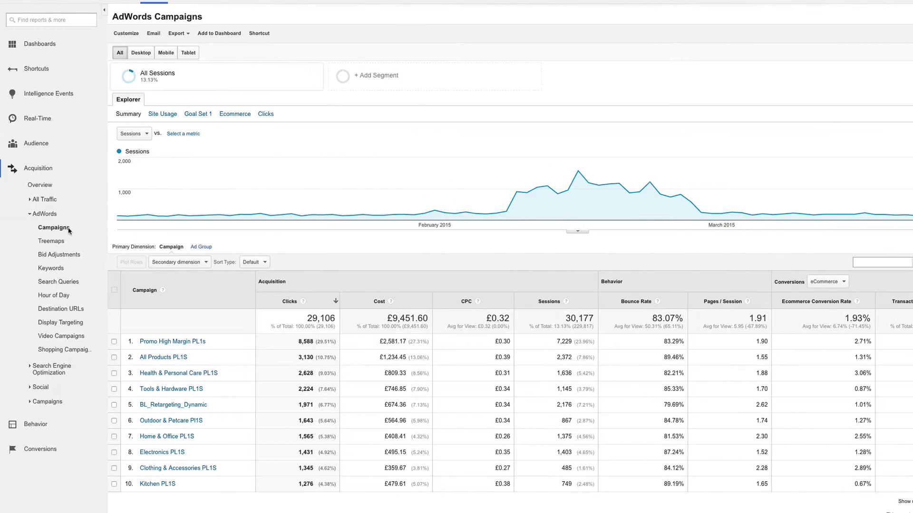
# Open the AdWords Campaigns report within the Acquisition reports
pyautogui.click(48, 170)
pyautogui.click(47, 174)
pyautogui.click(51, 217)
pyautogui.click(52, 217)
pyautogui.click(54, 227)
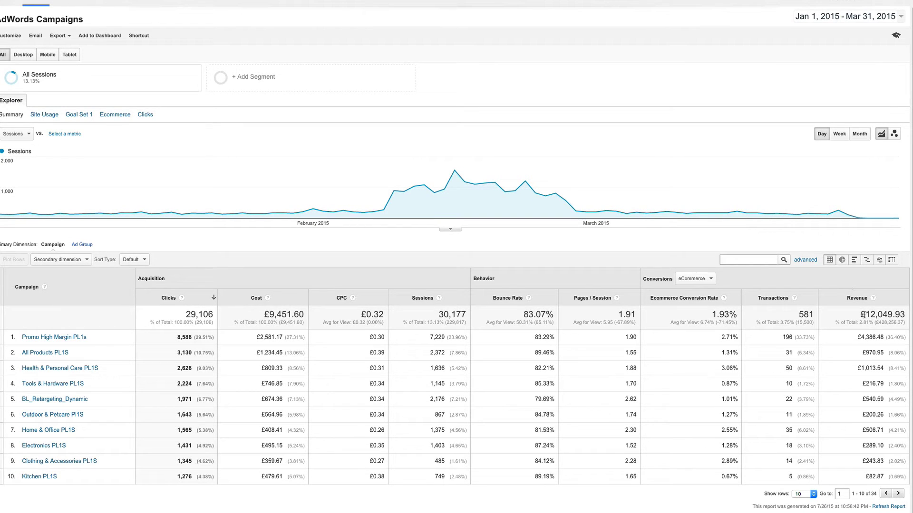
# Highlight the total revenue, divide 12049 by the 9451 ad cost in Calculator, and quit Calculator
pyautogui.moveTo(865, 315); pyautogui.dragTo(906, 315)
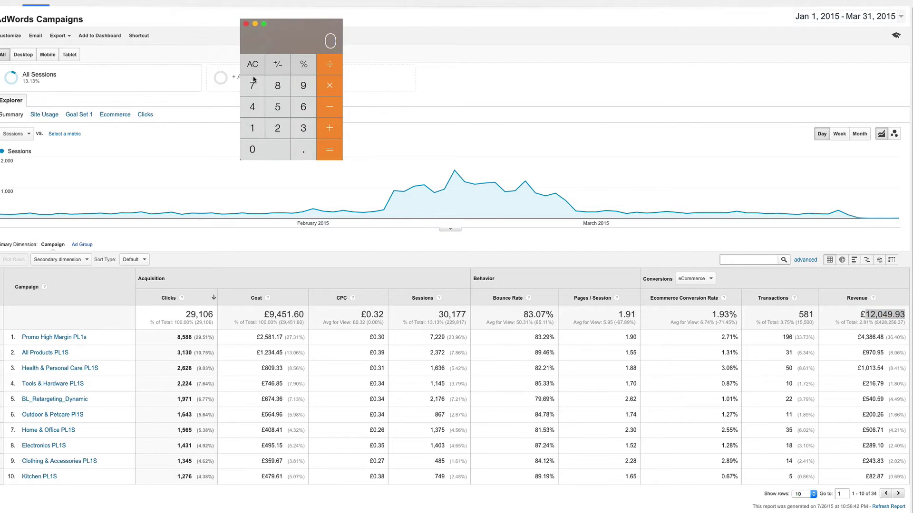
pyautogui.click(260, 127)
pyautogui.click(272, 136)
pyautogui.click(262, 146)
pyautogui.click(295, 94)
pyautogui.click(331, 65)
pyautogui.click(303, 88)
pyautogui.click(261, 110)
pyautogui.click(269, 109)
pyautogui.click(259, 132)
pyautogui.click(326, 156)
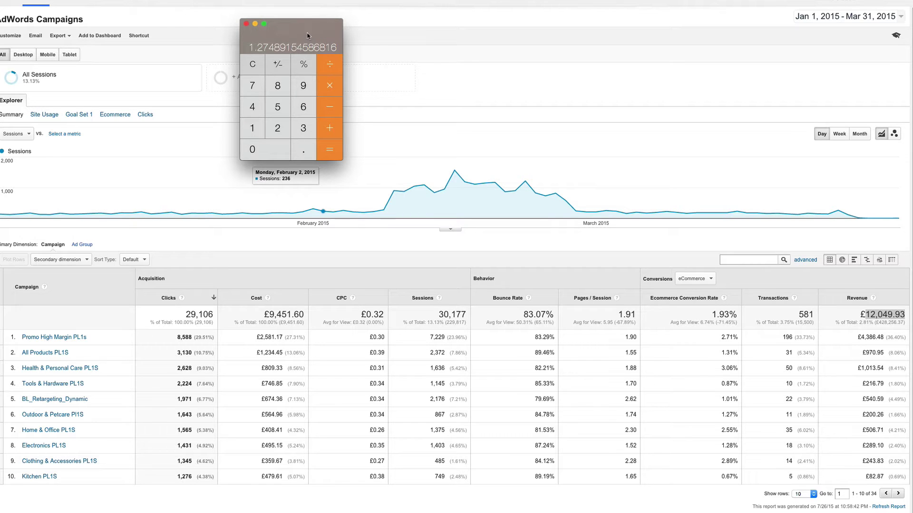
pyautogui.moveTo(303, 35); pyautogui.dragTo(145, 80)
pyautogui.press('super+q')
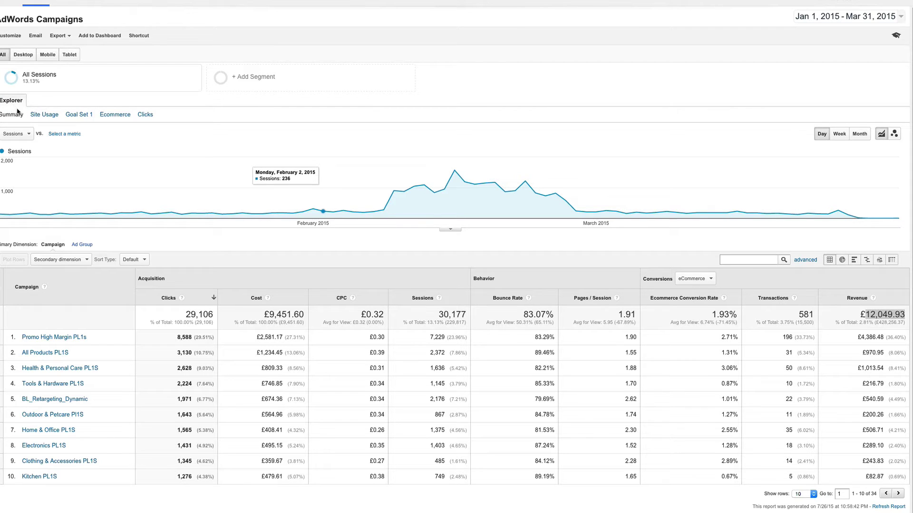
# Display the Clicks metrics of the campaigns report and highlight the overall ROAS figure
pyautogui.click(145, 116)
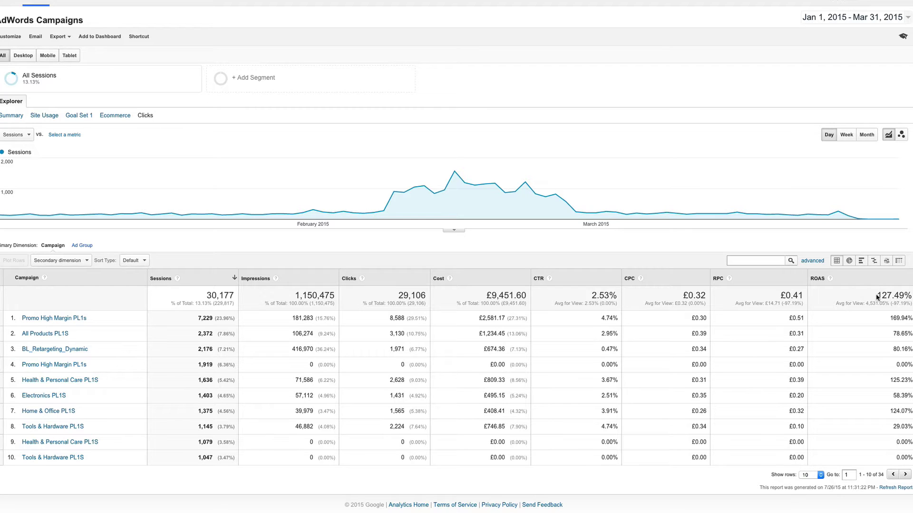
pyautogui.moveTo(878, 295); pyautogui.dragTo(910, 296)
pyautogui.click(41, 319)
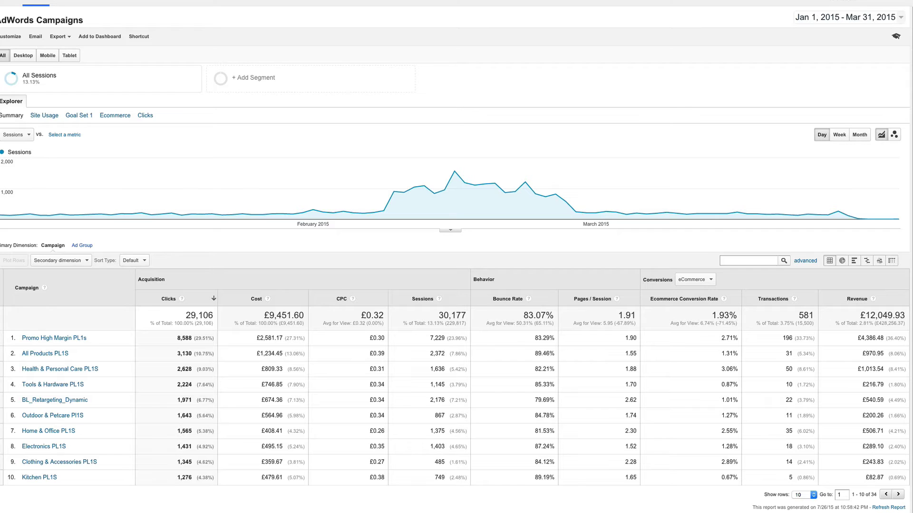
# Switch to Calculator and multiply the 12049 revenue by 0.4
pyautogui.moveTo(252, 0); pyautogui.dragTo(315, 70)
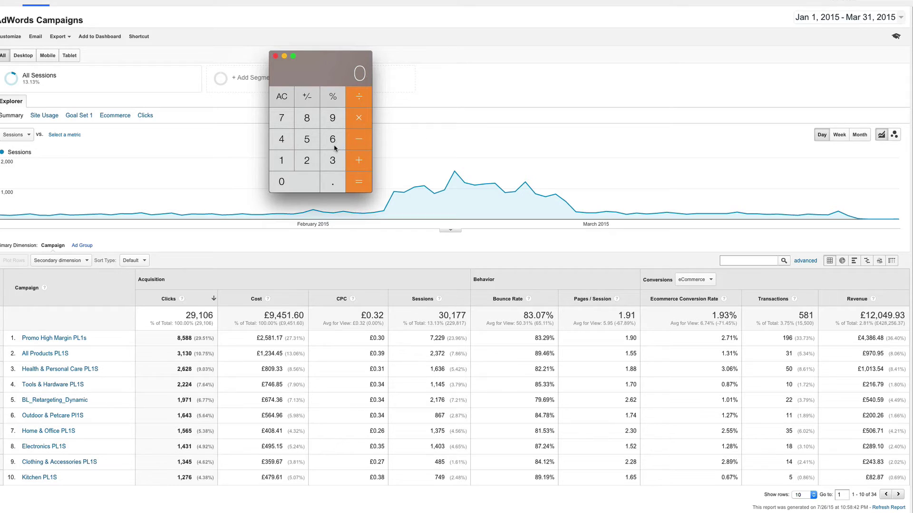
pyautogui.click(281, 160)
pyautogui.click(307, 160)
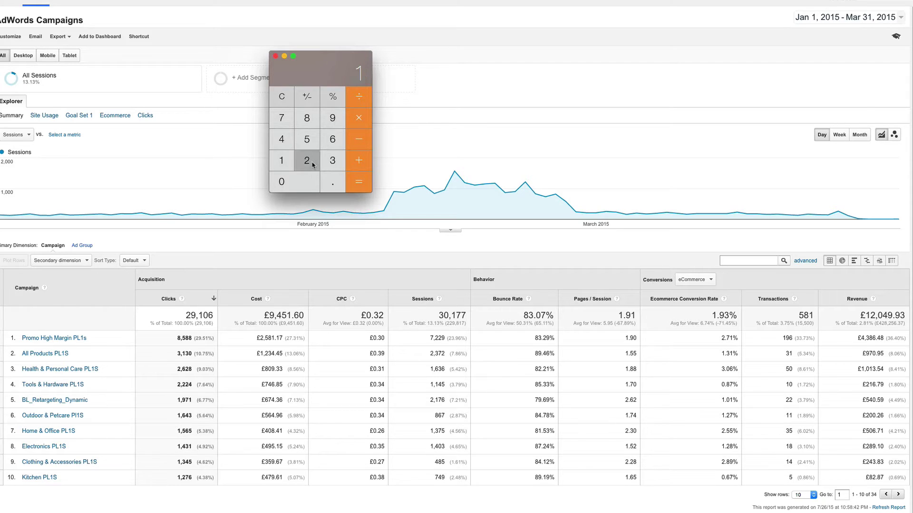
pyautogui.click(304, 182)
pyautogui.click(287, 139)
pyautogui.click(332, 121)
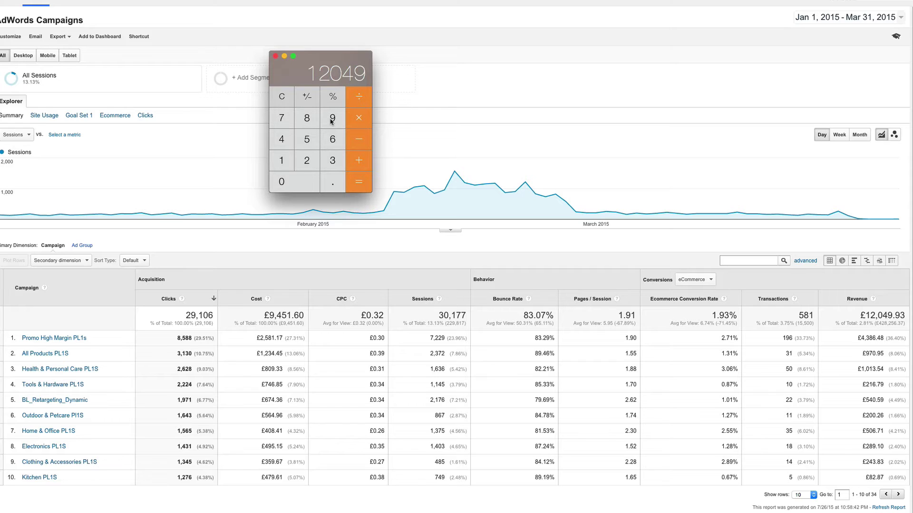
pyautogui.click(354, 121)
pyautogui.click(332, 183)
pyautogui.click(282, 140)
pyautogui.click(359, 187)
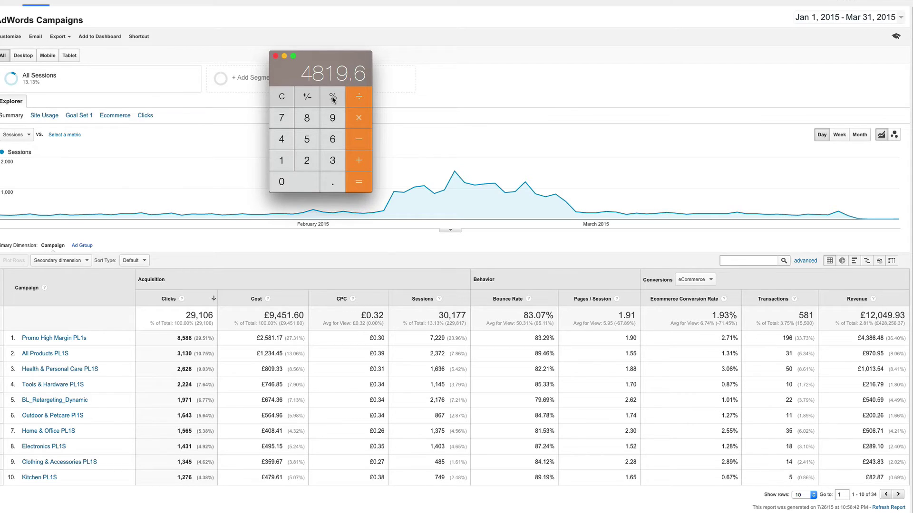
# Divide the calculated gross profit by the 9451 ad cost
pyautogui.click(367, 97)
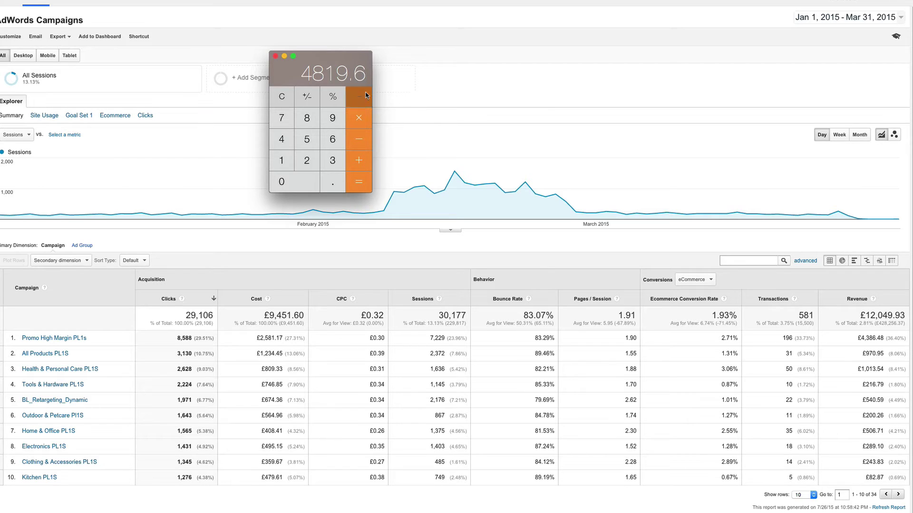
pyautogui.click(333, 123)
pyautogui.click(287, 144)
pyautogui.click(300, 143)
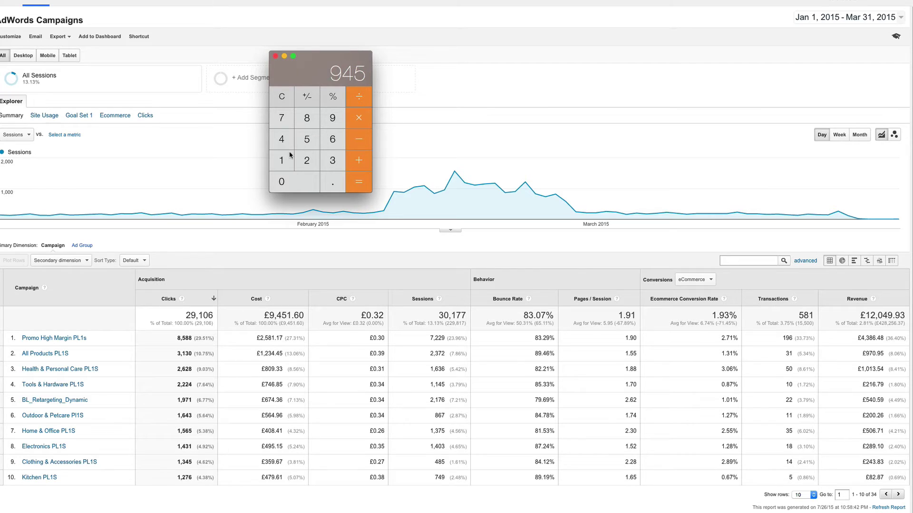
pyautogui.click(290, 158)
pyautogui.click(367, 184)
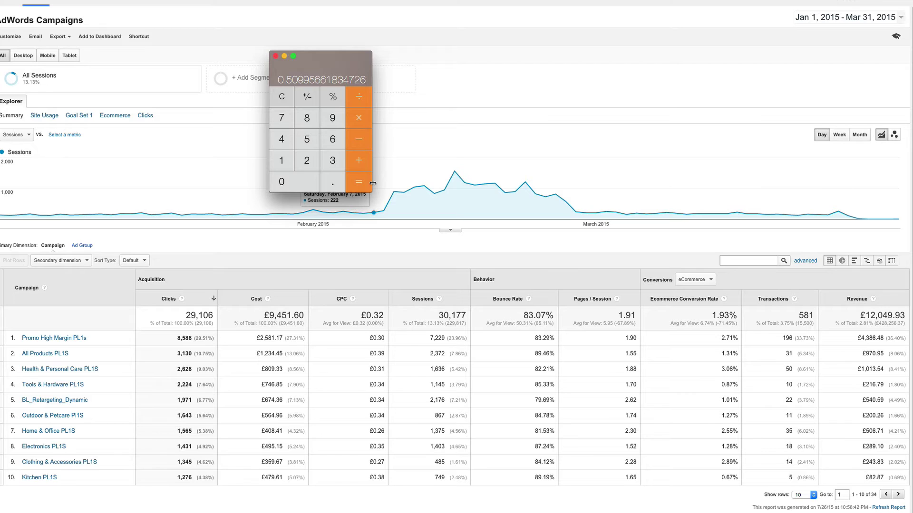
pyautogui.click(282, 97)
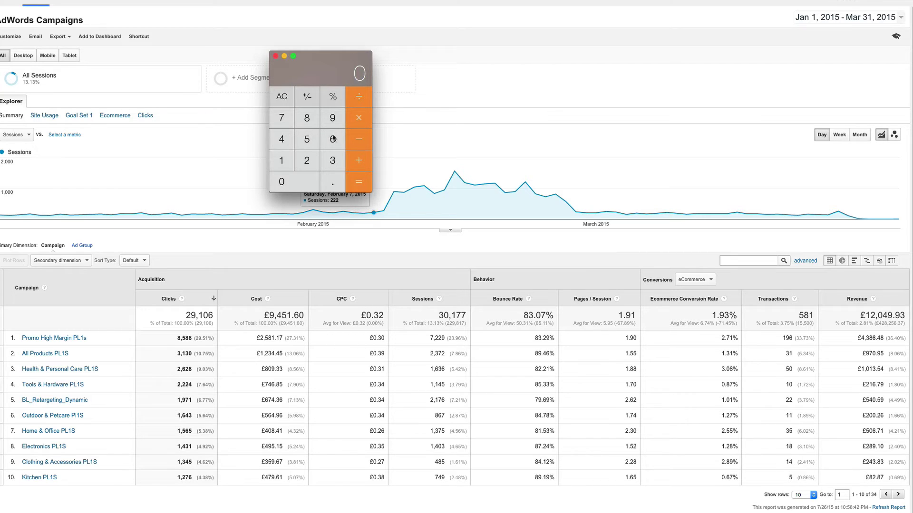
pyautogui.click(282, 160)
pyautogui.click(307, 160)
pyautogui.click(303, 181)
pyautogui.click(282, 140)
pyautogui.click(333, 118)
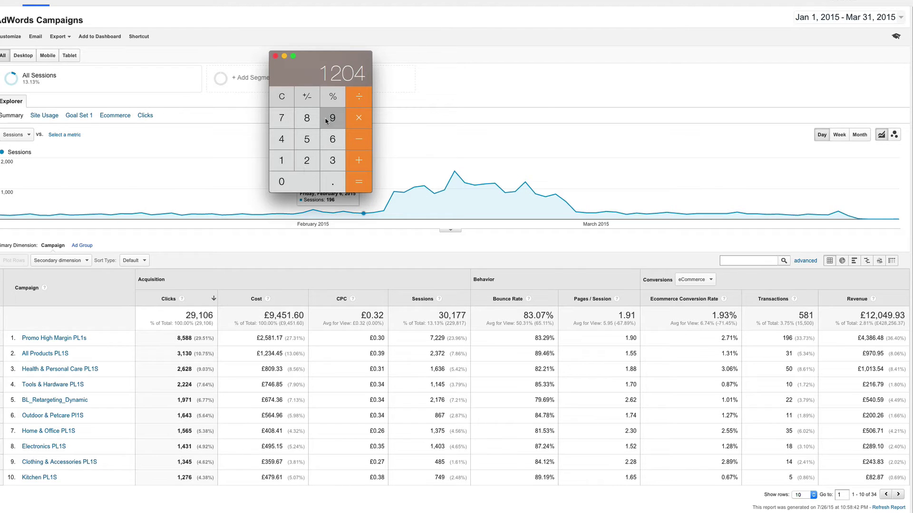
pyautogui.click(359, 160)
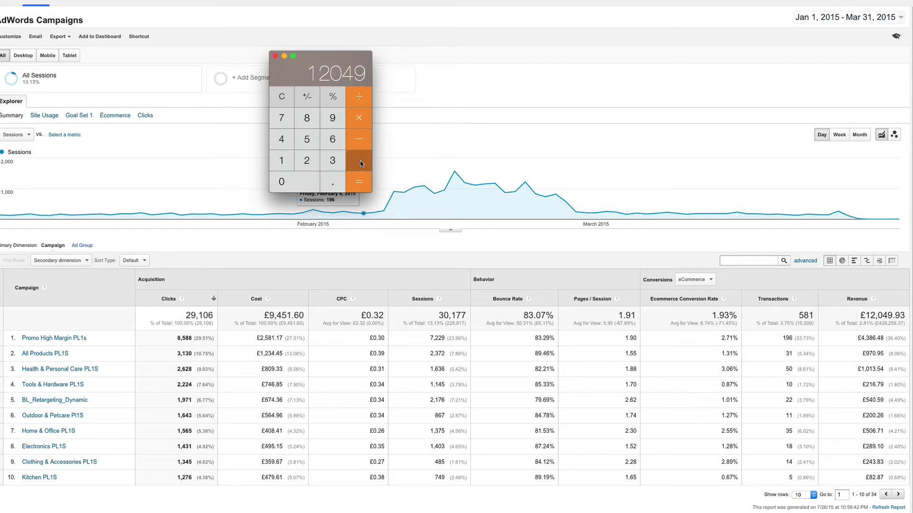
pyautogui.click(332, 181)
pyautogui.click(281, 118)
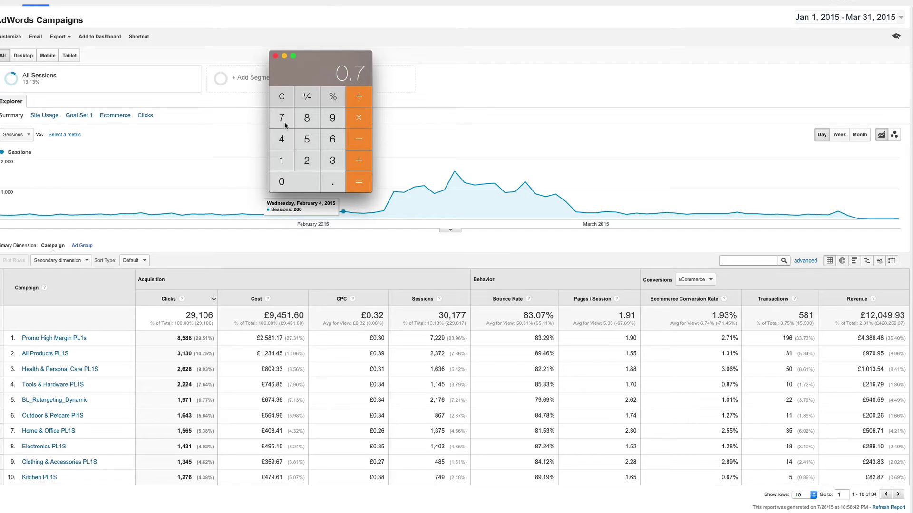
pyautogui.click(359, 182)
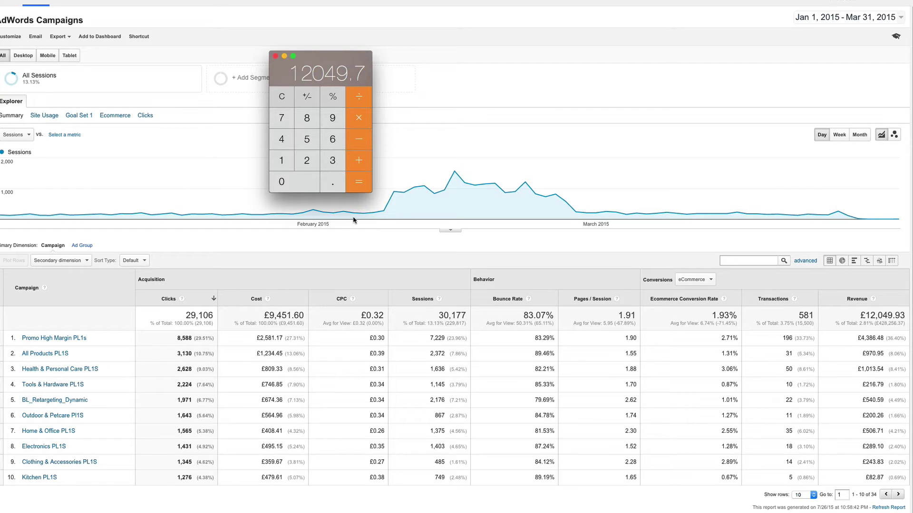
pyautogui.click(285, 98)
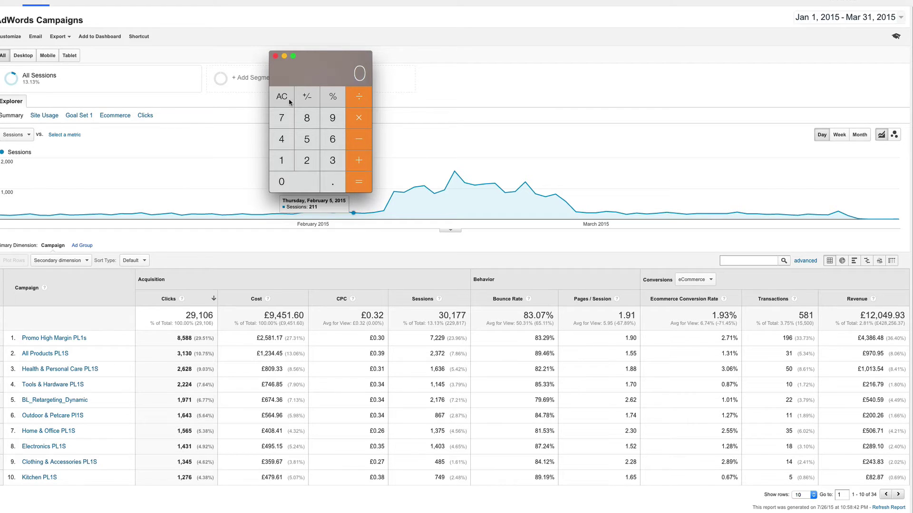
pyautogui.click(286, 98)
# Multiply the 12049 revenue by 0.7 to work out the gross profit at a 70% margin
pyautogui.click(280, 162)
pyautogui.click(306, 161)
pyautogui.click(302, 183)
pyautogui.click(285, 146)
pyautogui.click(325, 123)
pyautogui.click(338, 180)
pyautogui.click(282, 117)
pyautogui.click(362, 181)
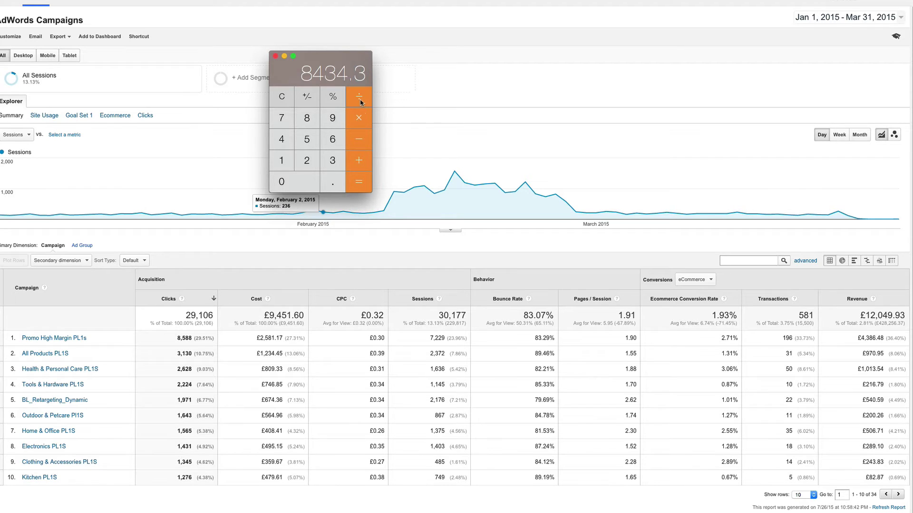
# Divide the 70% margin gross profit by the 9451 ad cost and close Calculator
pyautogui.write('94')
pyautogui.click(301, 141)
pyautogui.click(286, 158)
pyautogui.click(354, 183)
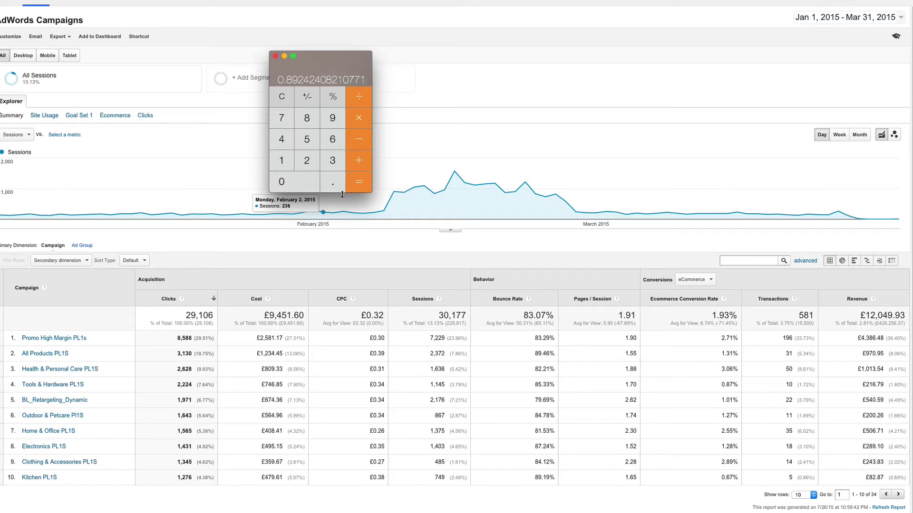
pyautogui.click(275, 56)
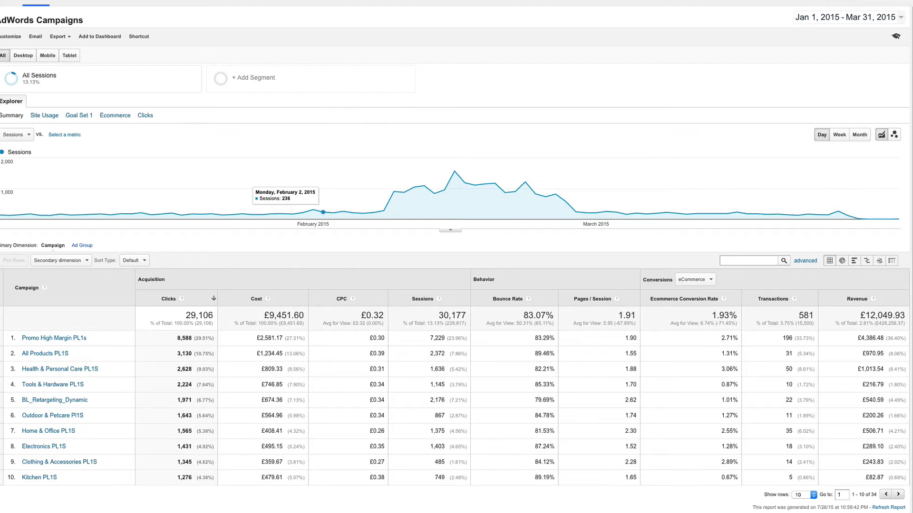
# Switch to the AdWords campaigns page, find Conv. value / cost among the Conversions metrics in the column settings, and apply the columns
pyautogui.hotkey('ctrl', 'Tab')
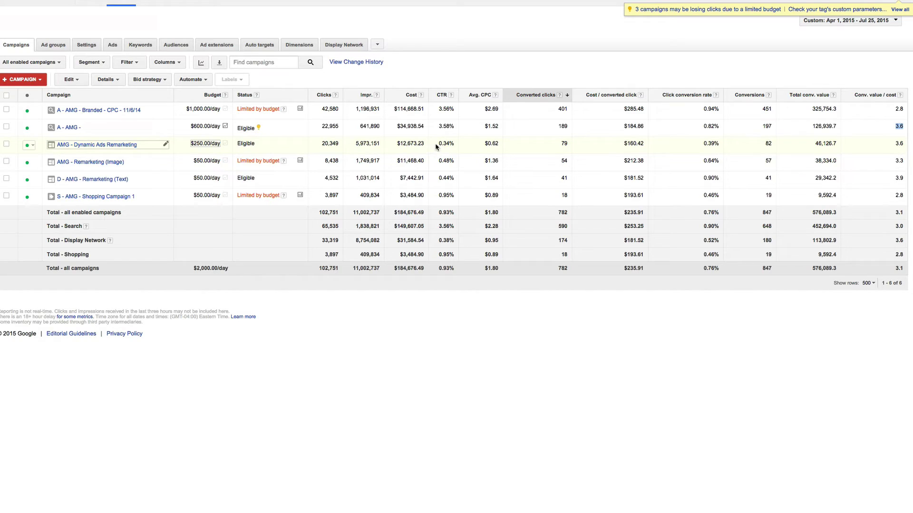
pyautogui.click(819, 71)
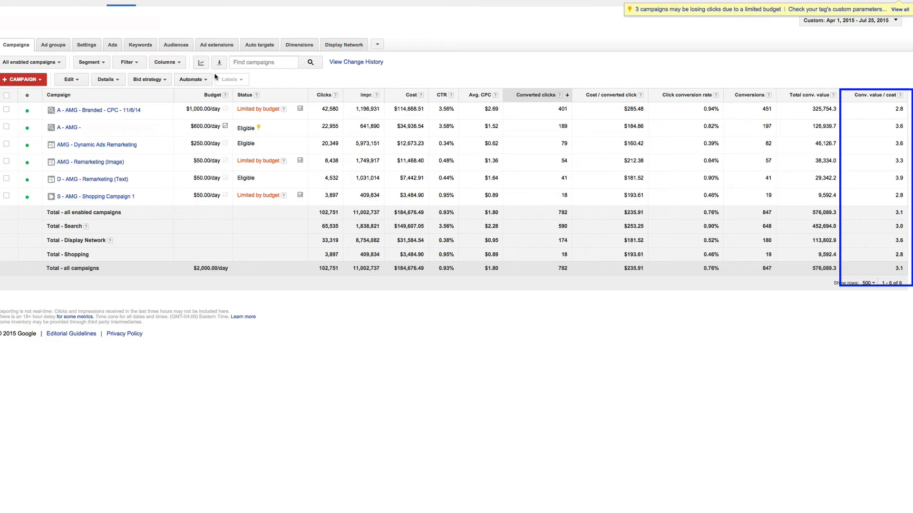
pyautogui.click(172, 67)
pyautogui.click(177, 77)
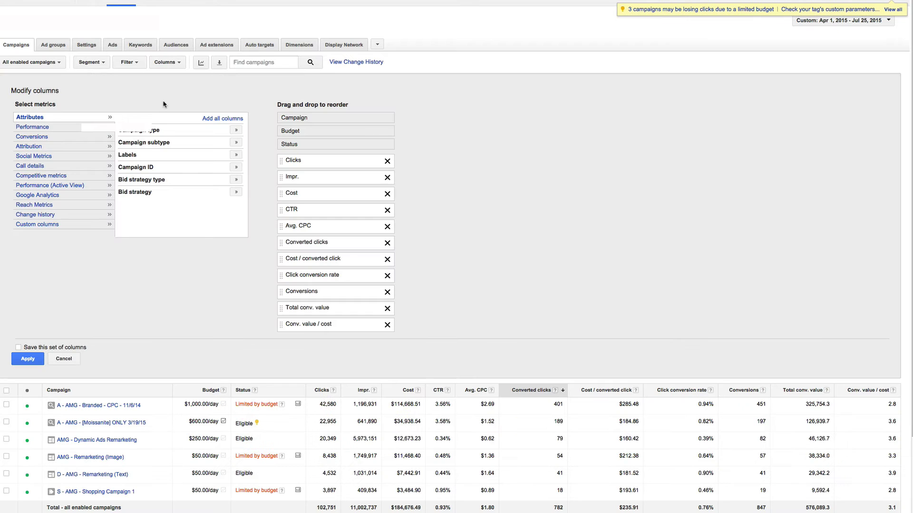
pyautogui.click(48, 139)
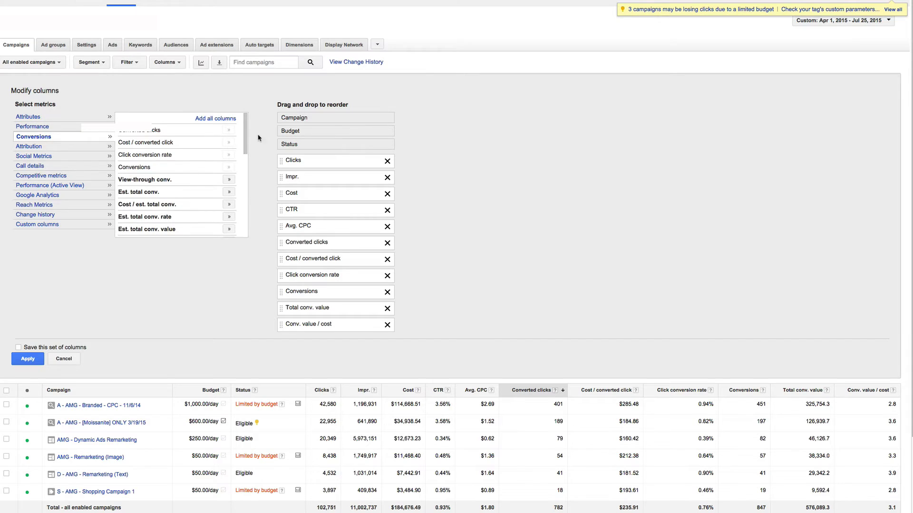
pyautogui.moveTo(246, 144); pyautogui.dragTo(242, 197)
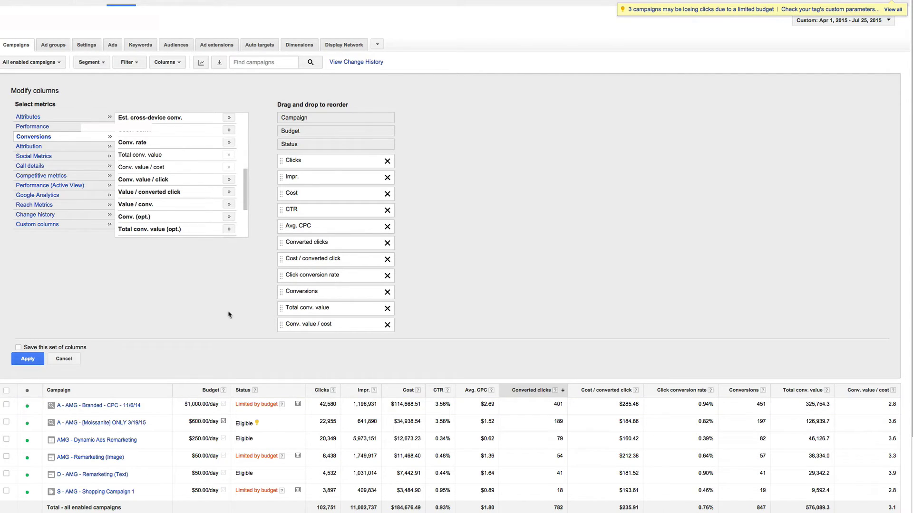
pyautogui.click(27, 359)
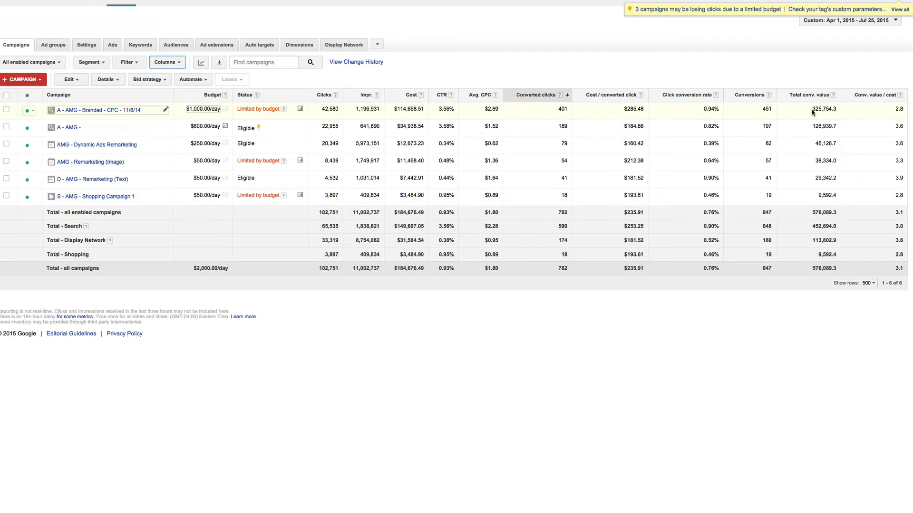
# Highlight the cost, total conv. value and conv. value / cost of the Branded CPC campaign to compare them
pyautogui.moveTo(812, 109); pyautogui.dragTo(834, 109)
pyautogui.click(539, 127)
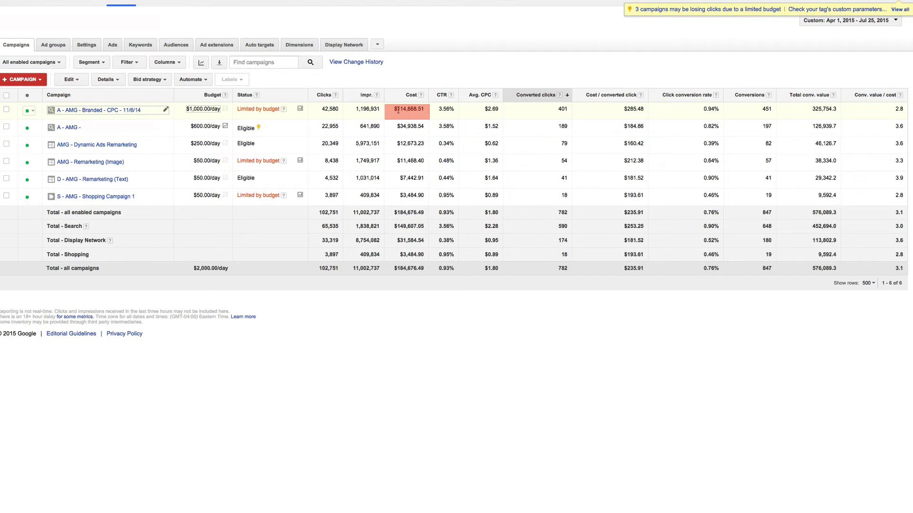
pyautogui.moveTo(397, 109); pyautogui.dragTo(427, 108)
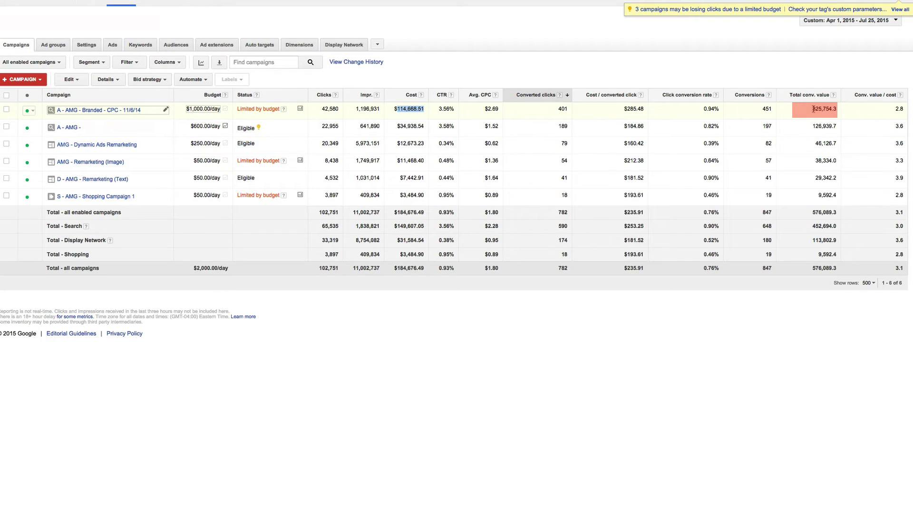
pyautogui.moveTo(810, 109); pyautogui.dragTo(837, 108)
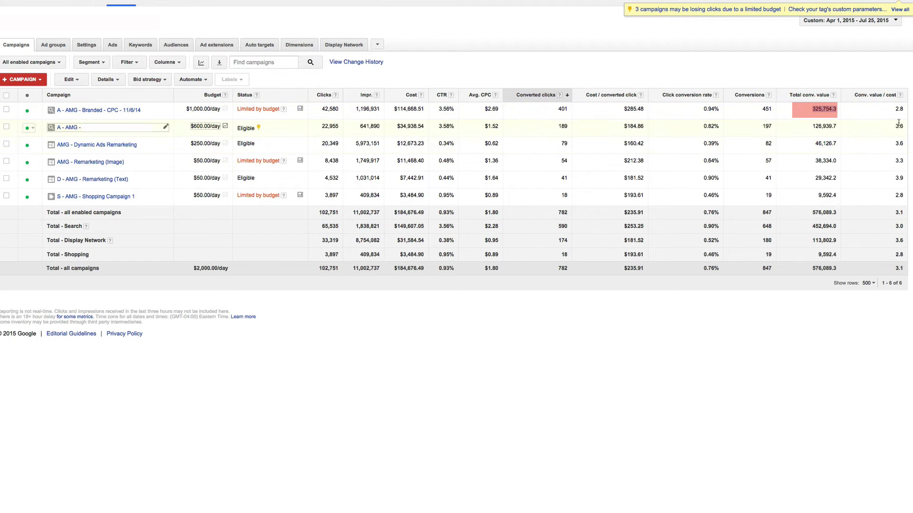
pyautogui.moveTo(894, 108); pyautogui.dragTo(904, 108)
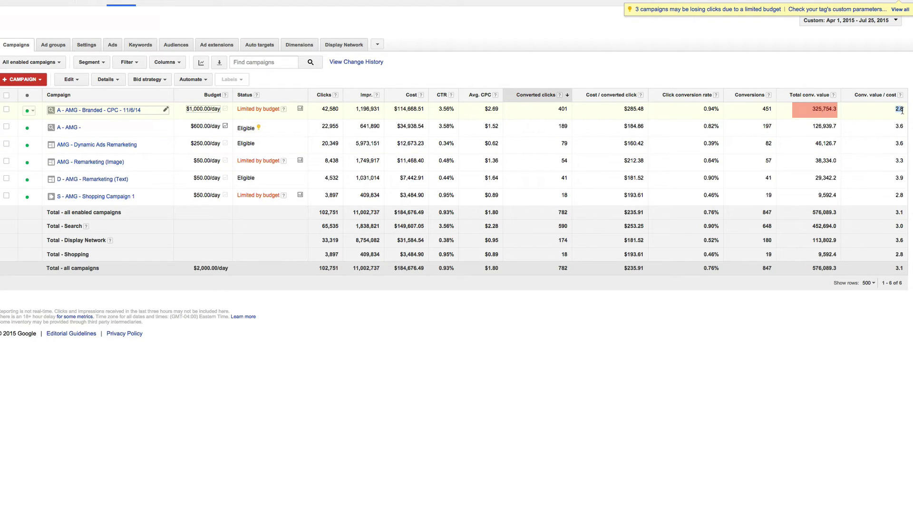
pyautogui.click(882, 114)
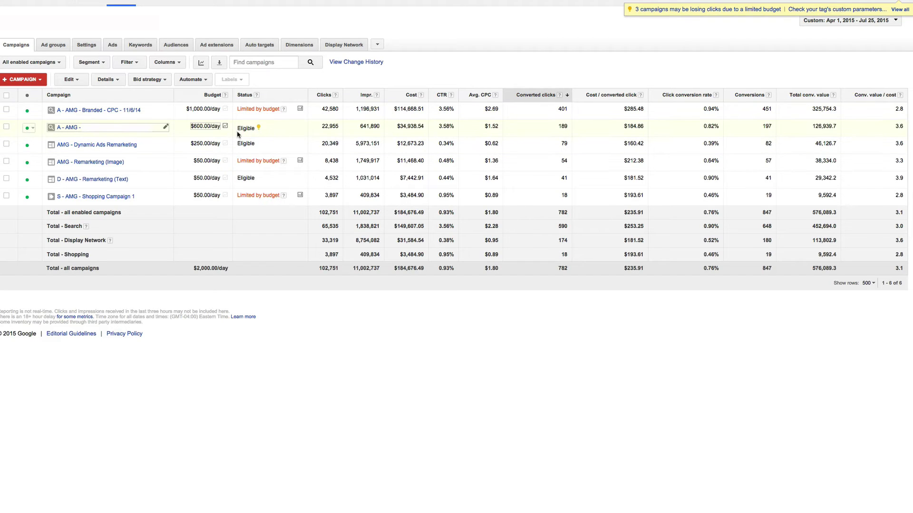
# Download the campaigns report in Excel .csv format and open the downloaded file in Excel
pyautogui.click(219, 63)
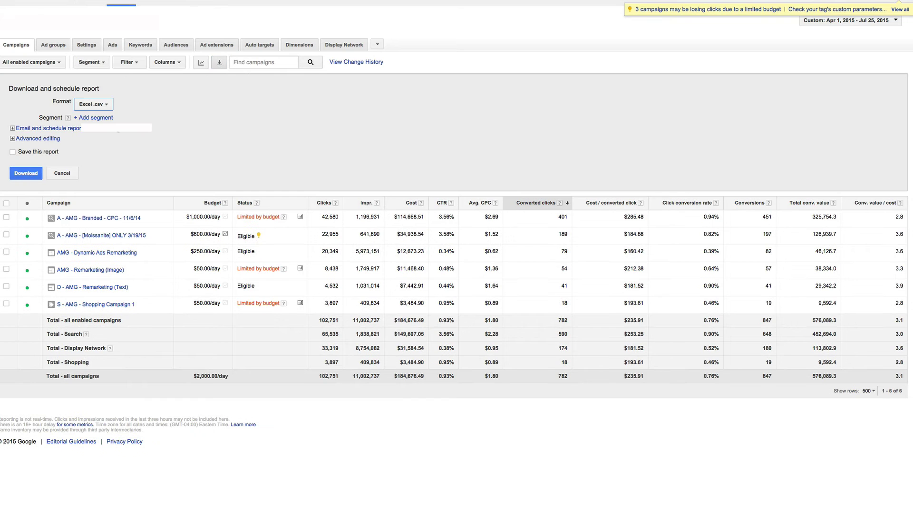
pyautogui.click(62, 173)
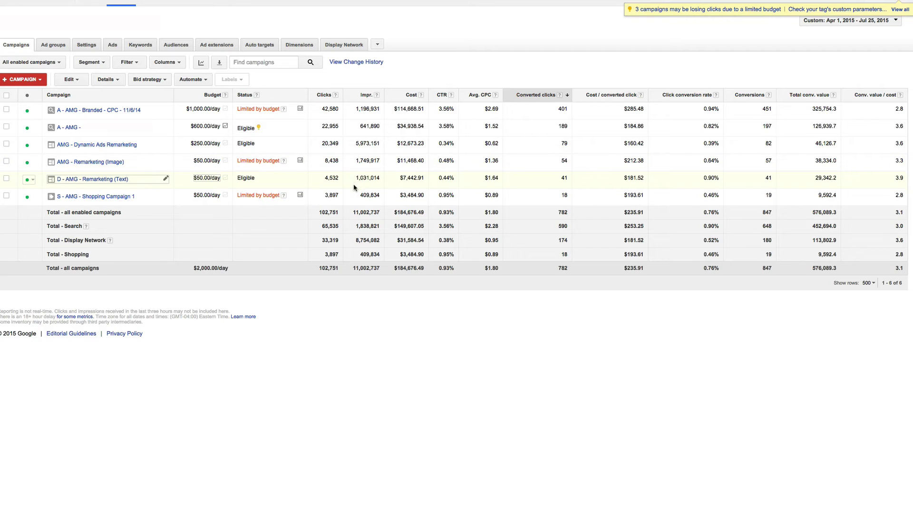
pyautogui.click(219, 64)
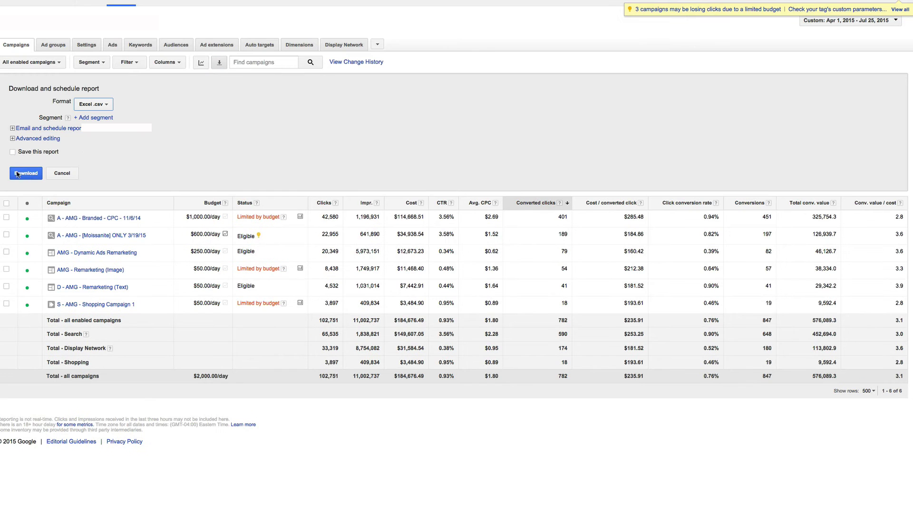
pyautogui.click(36, 175)
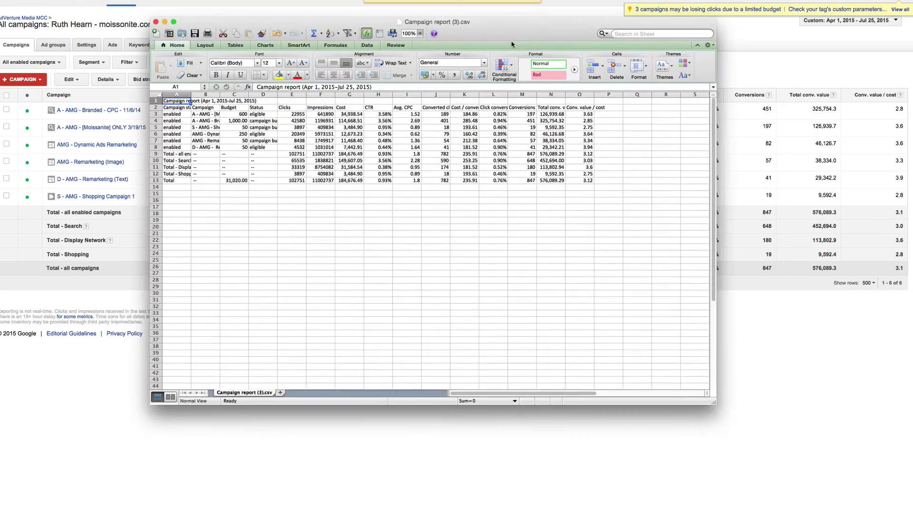
# Reposition and enlarge the campaign report spreadsheet window so that more of its columns and rows fit
pyautogui.moveTo(496, 38); pyautogui.dragTo(358, 0)
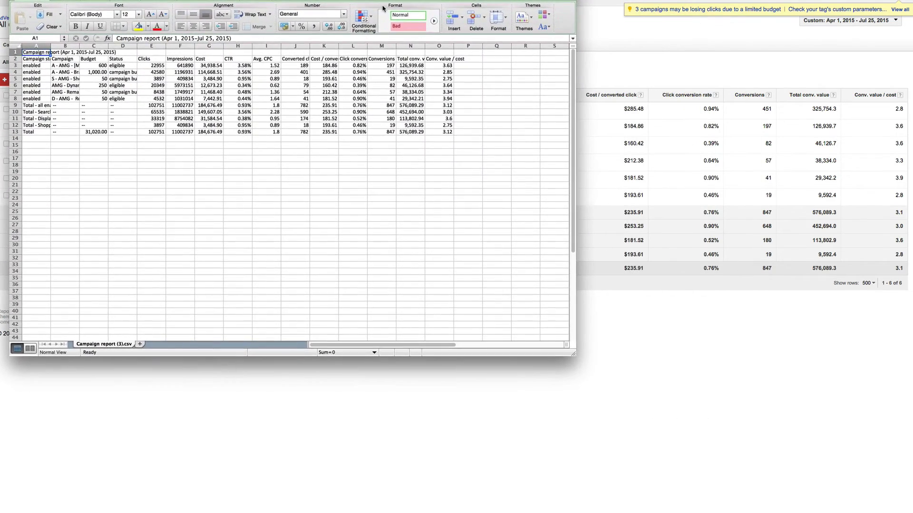
pyautogui.moveTo(574, 355); pyautogui.dragTo(639, 422)
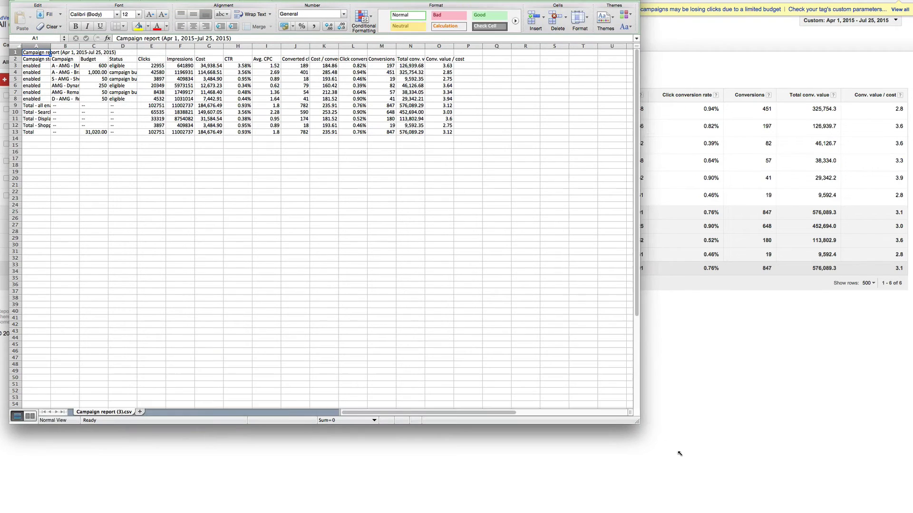
pyautogui.moveTo(680, 454); pyautogui.dragTo(741, 472)
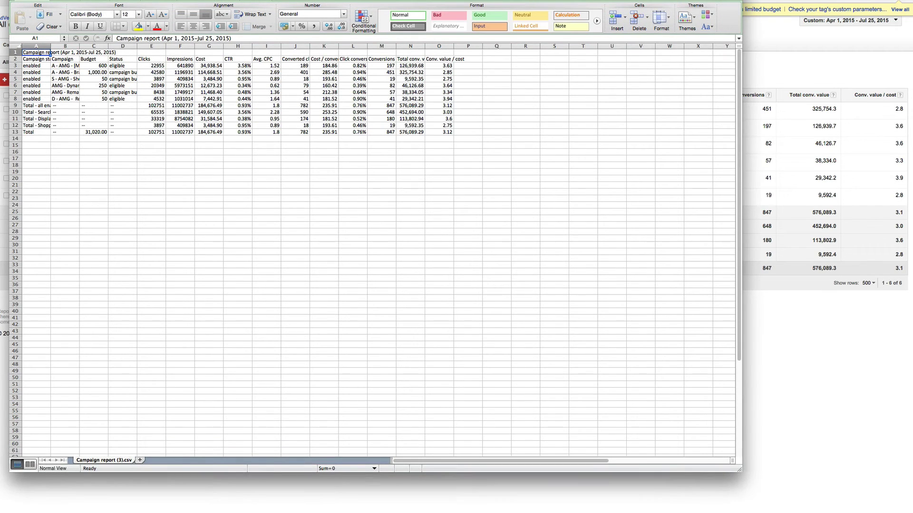
# Clear the contents of the total rows 9 to 13 and auto-fit the width of all columns
pyautogui.moveTo(15, 105); pyautogui.dragTo(17, 132)
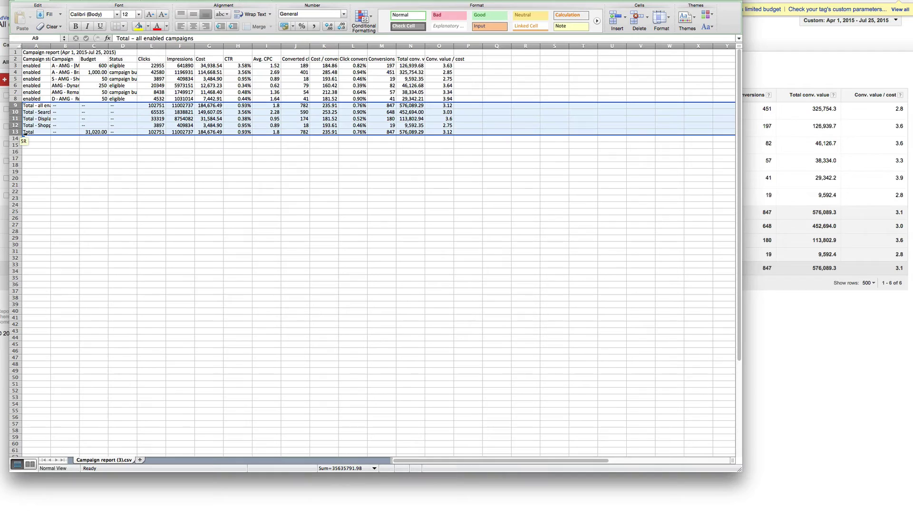
pyautogui.rightClick(15, 112)
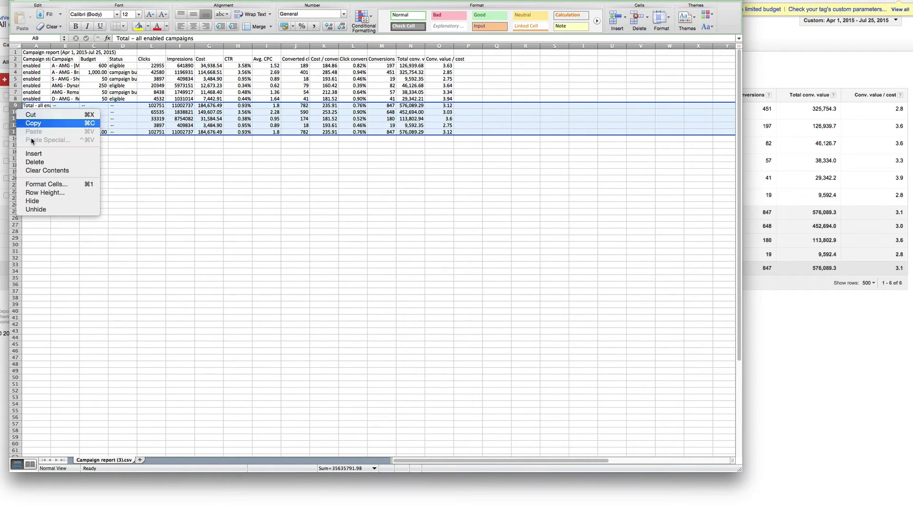
pyautogui.click(47, 170)
pyautogui.click(18, 45)
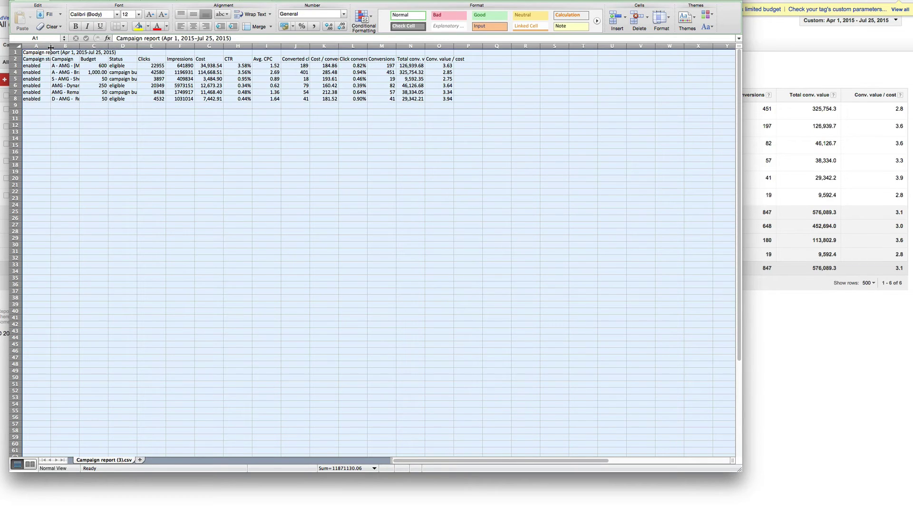
pyautogui.doubleClick(51, 46)
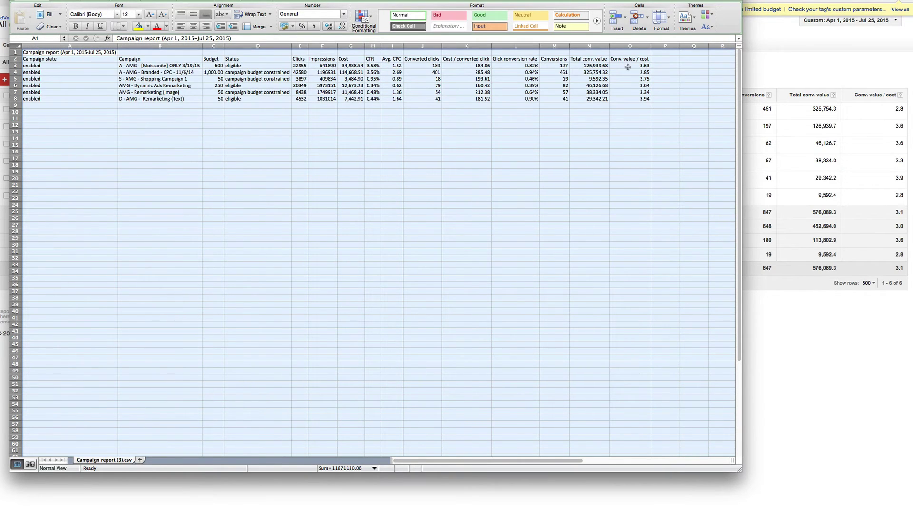
# Add an ROI column header in cell P2, beside the Conv. value / cost header
pyautogui.click(658, 58)
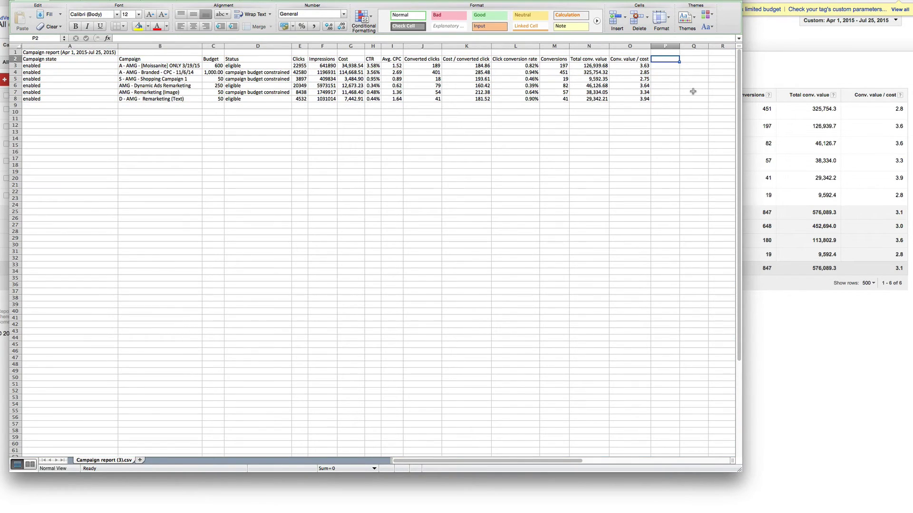
pyautogui.write('RO')
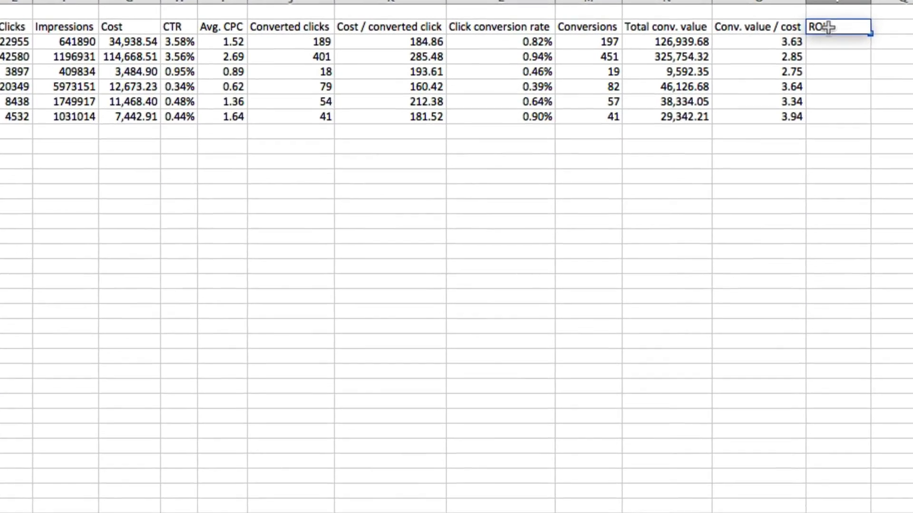
pyautogui.write('I')
pyautogui.press('Return')
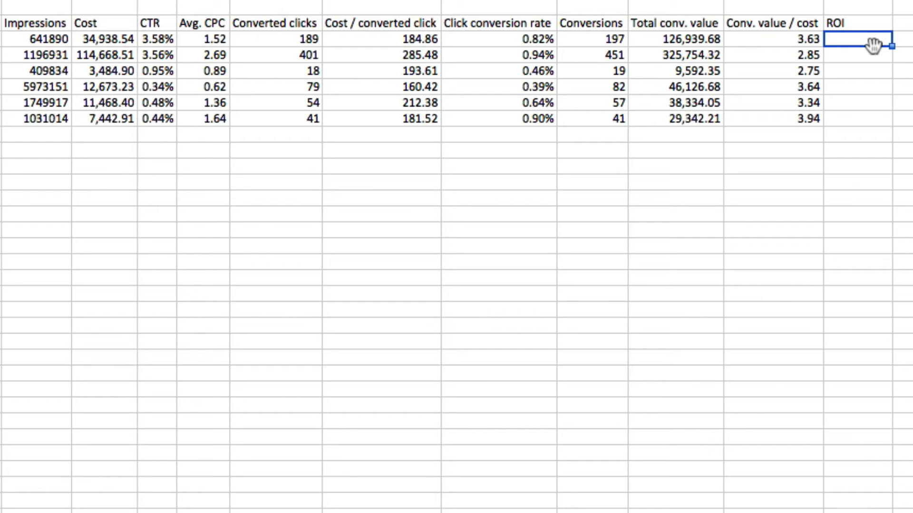
# Enter the formula =(N3*0.6)/G3 in P3 for the ROI at a 60% margin and fill it down to P8
pyautogui.write('=(')
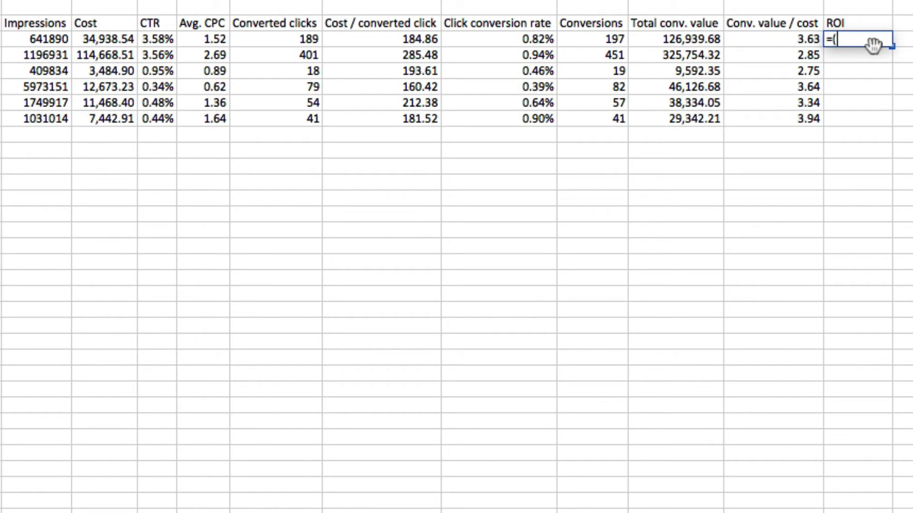
pyautogui.click(878, 48)
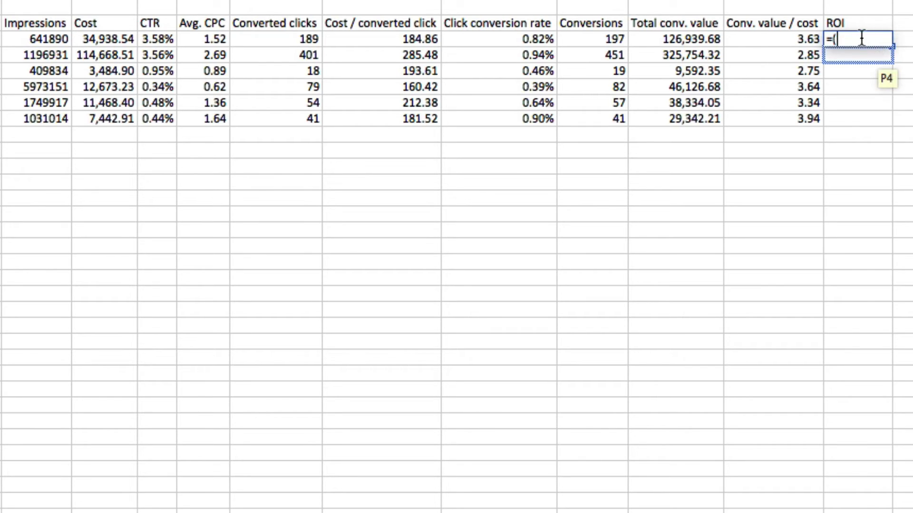
pyautogui.click(689, 41)
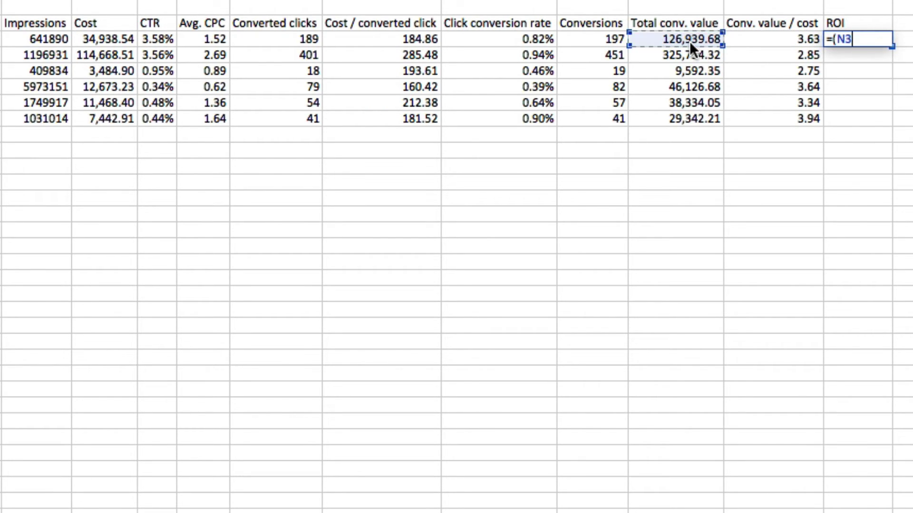
pyautogui.write('*0.6')
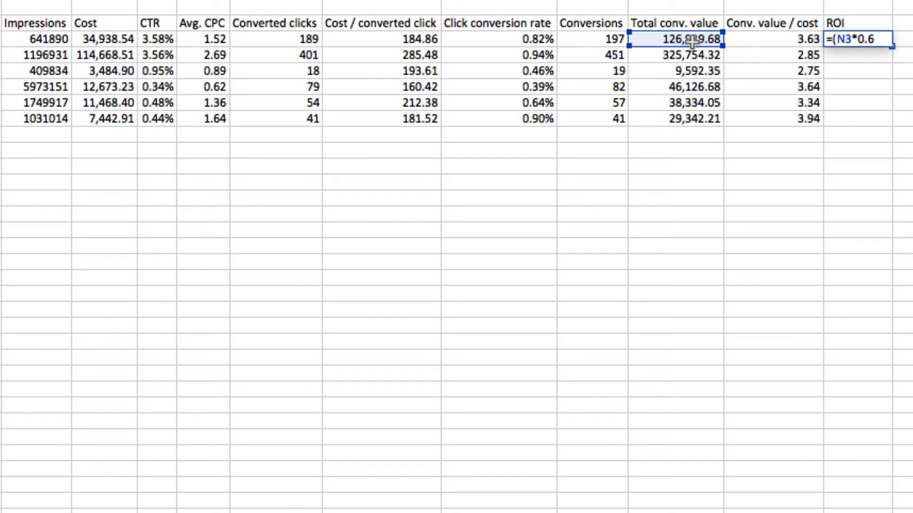
pyautogui.write(')/')
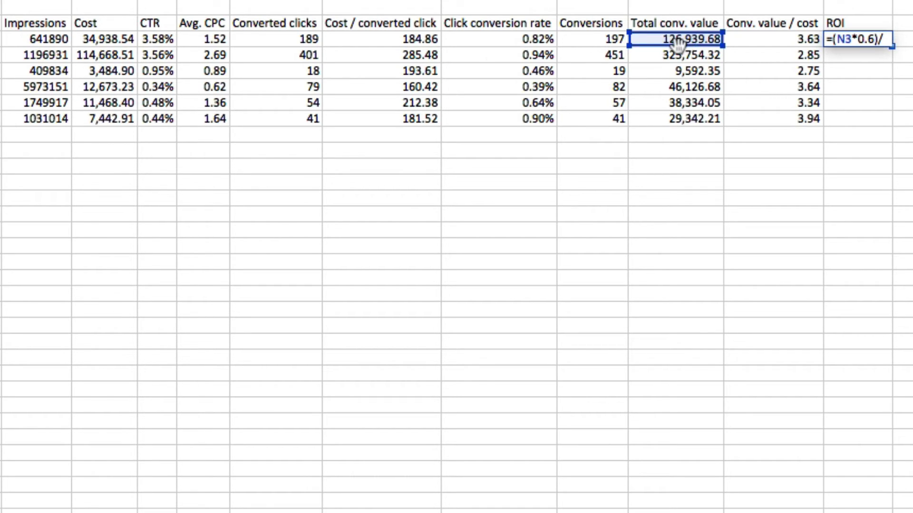
pyautogui.click(113, 38)
pyautogui.press('Return')
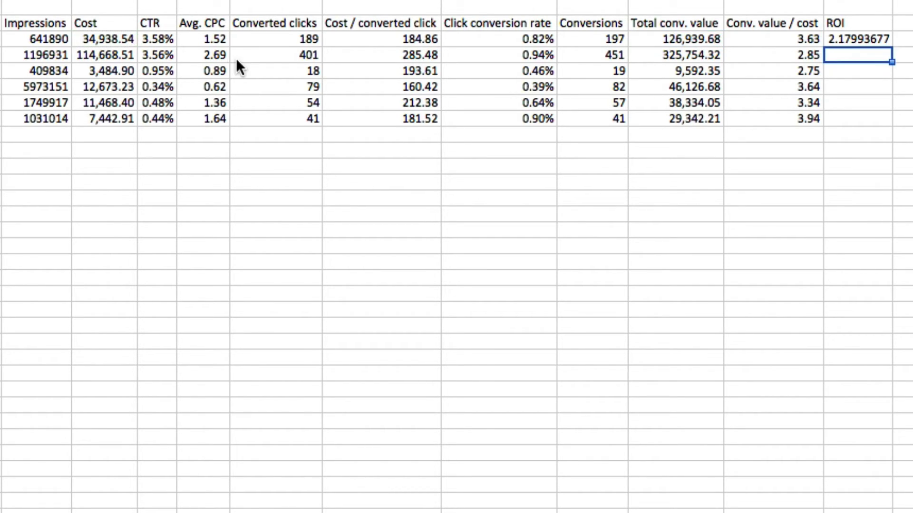
pyautogui.click(877, 40)
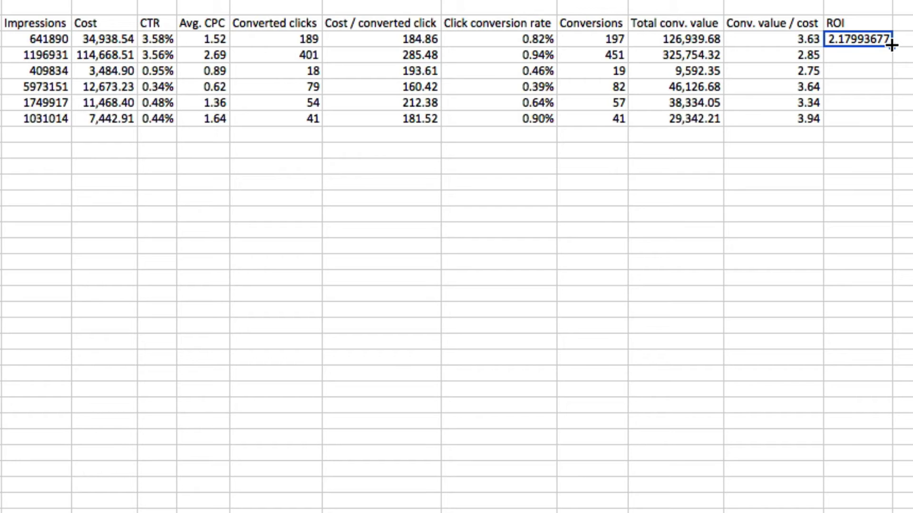
pyautogui.moveTo(891, 45); pyautogui.dragTo(897, 123)
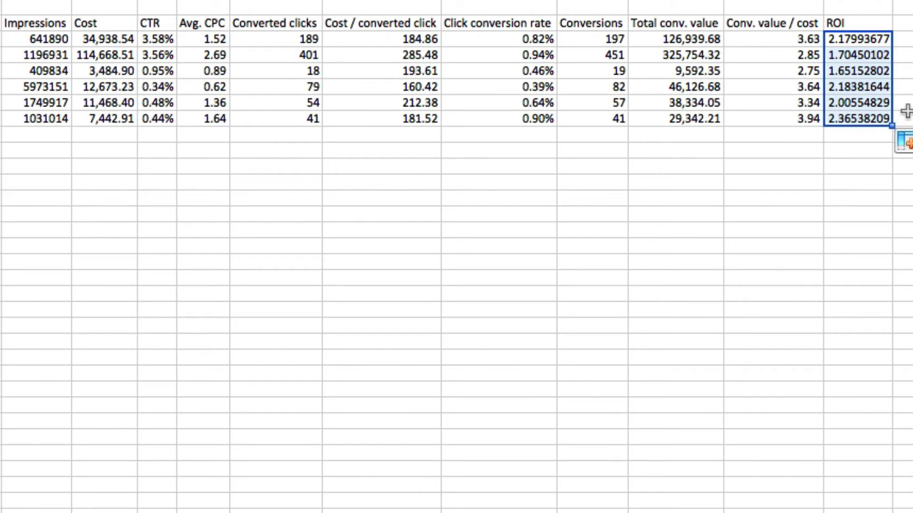
# Compare the ROI values of the campaigns with their Conv. value / cost values
pyautogui.click(908, 41)
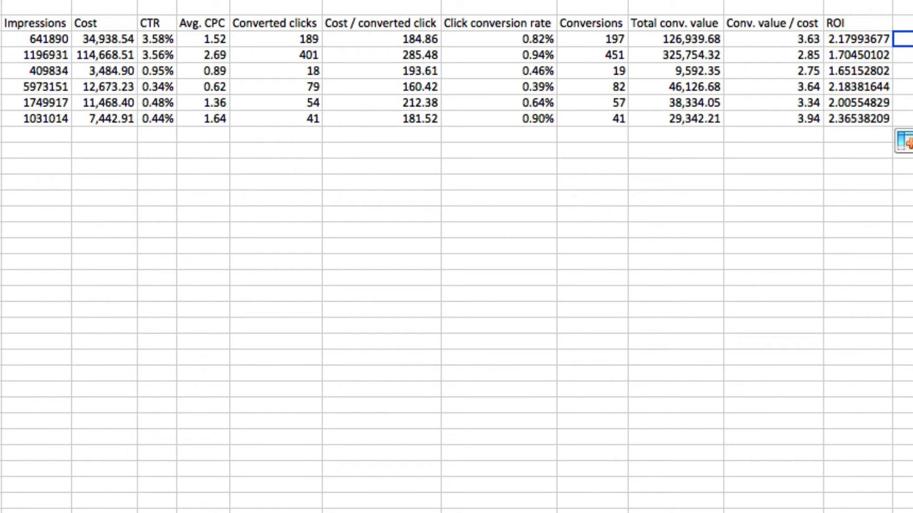
pyautogui.click(805, 42)
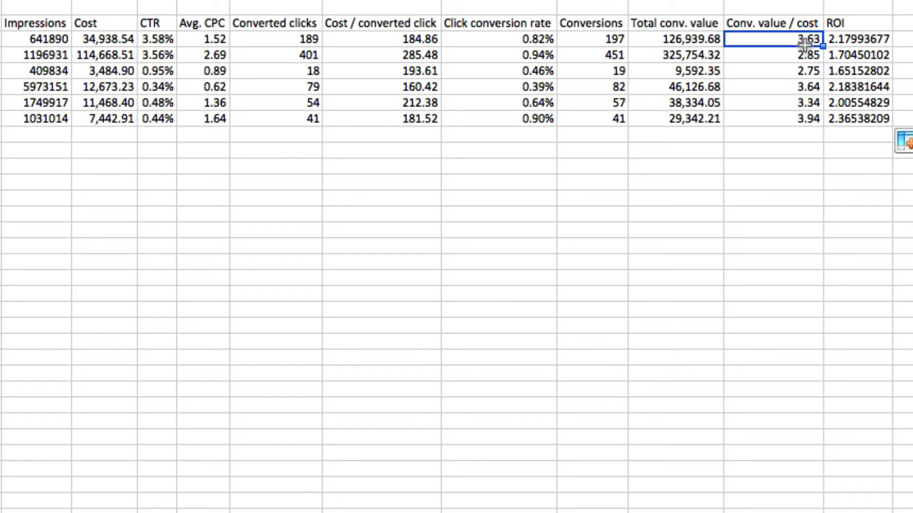
pyautogui.click(887, 49)
pyautogui.click(848, 40)
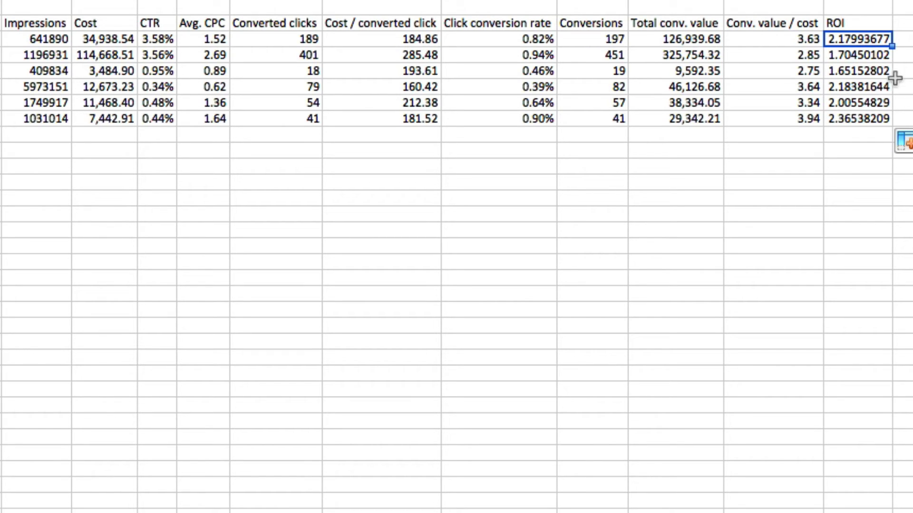
pyautogui.click(887, 56)
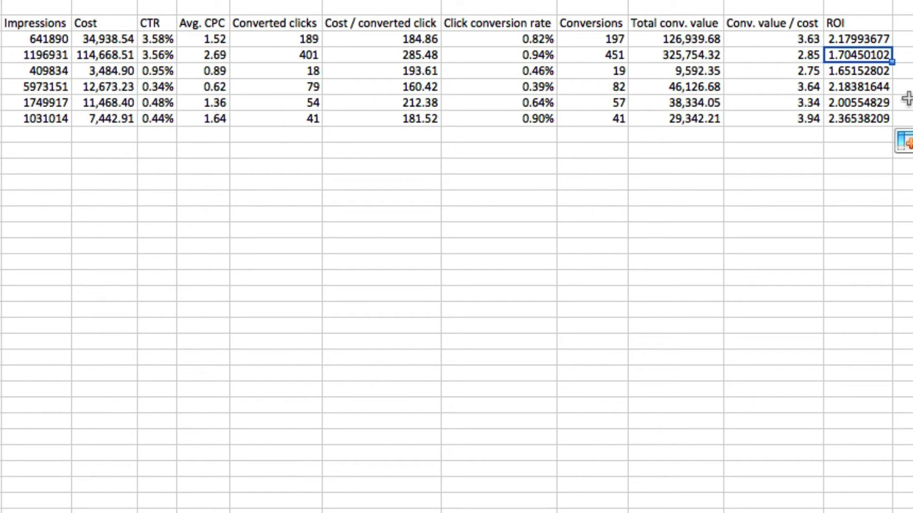
pyautogui.click(875, 90)
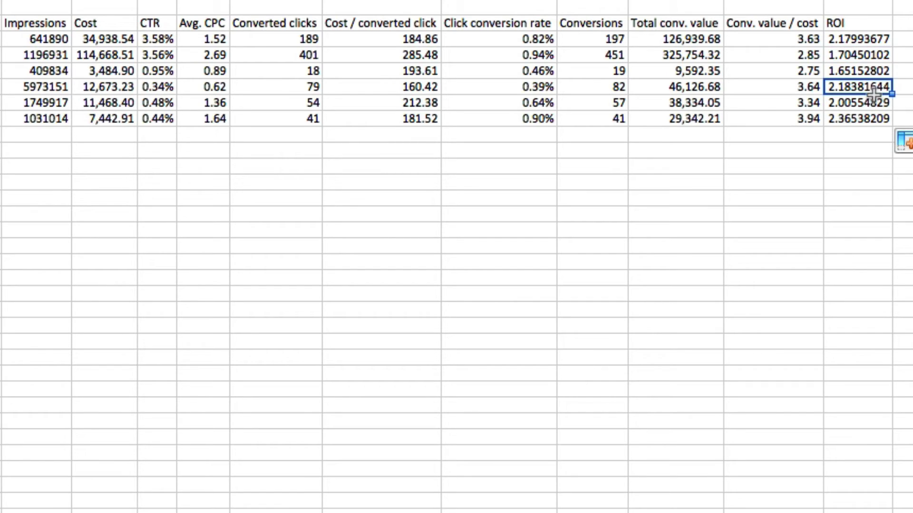
pyautogui.click(875, 118)
pyautogui.moveTo(853, 42); pyautogui.dragTo(867, 119)
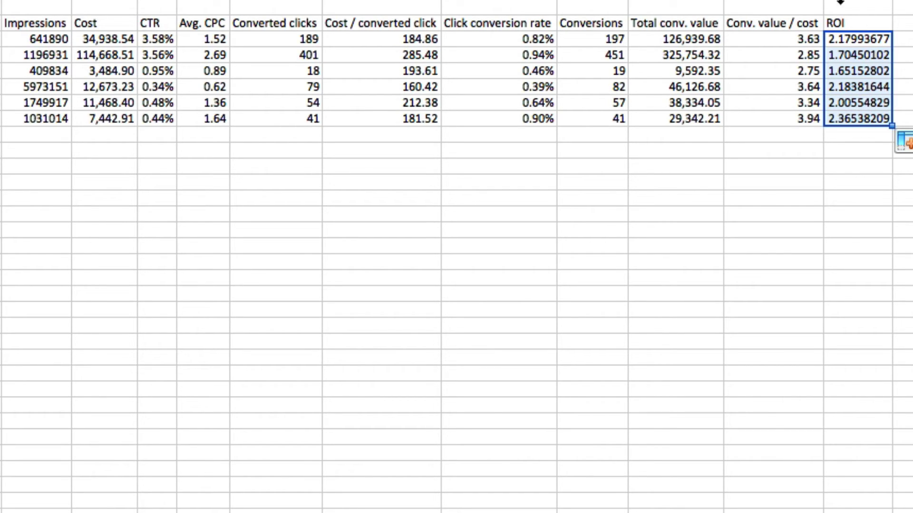
pyautogui.moveTo(786, 39); pyautogui.dragTo(794, 114)
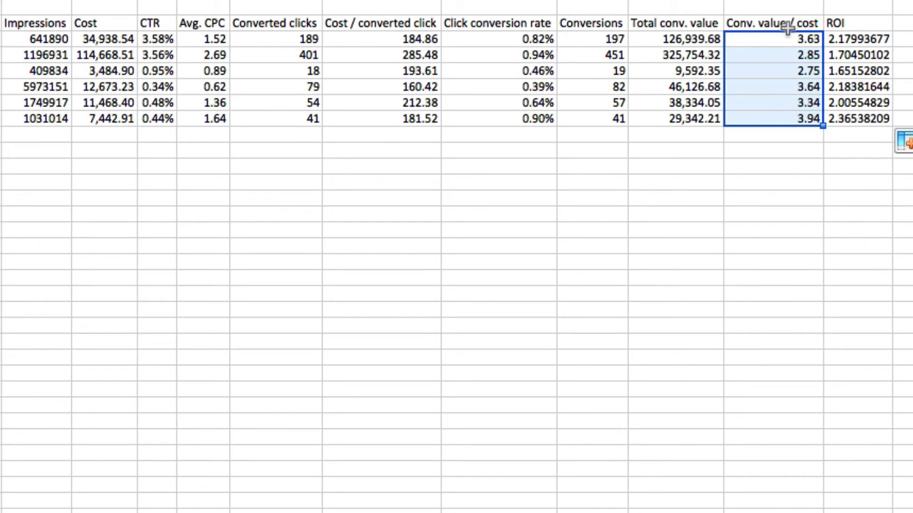
pyautogui.moveTo(855, 39); pyautogui.dragTo(863, 115)
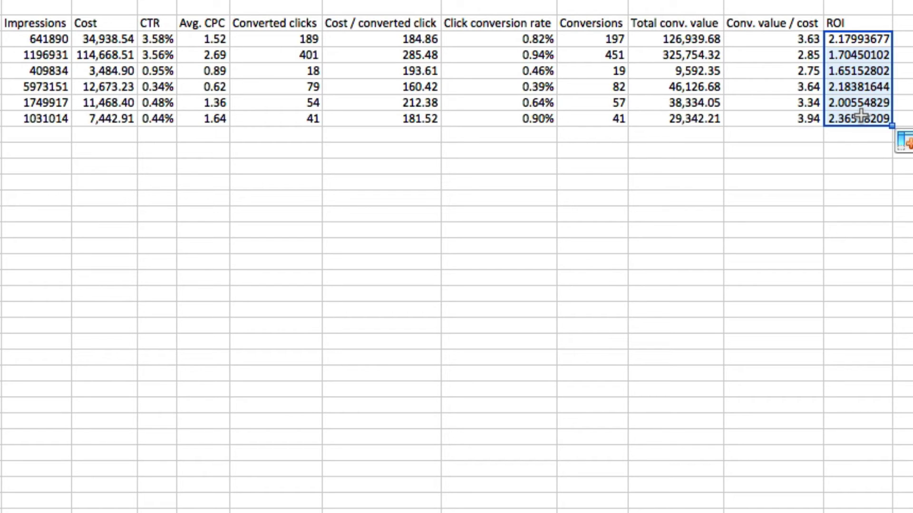
# Change the margin factor in the P3 ROI formula to 0.54 and fill the updated formula down to P8
pyautogui.click(853, 40)
pyautogui.doubleClick(852, 40)
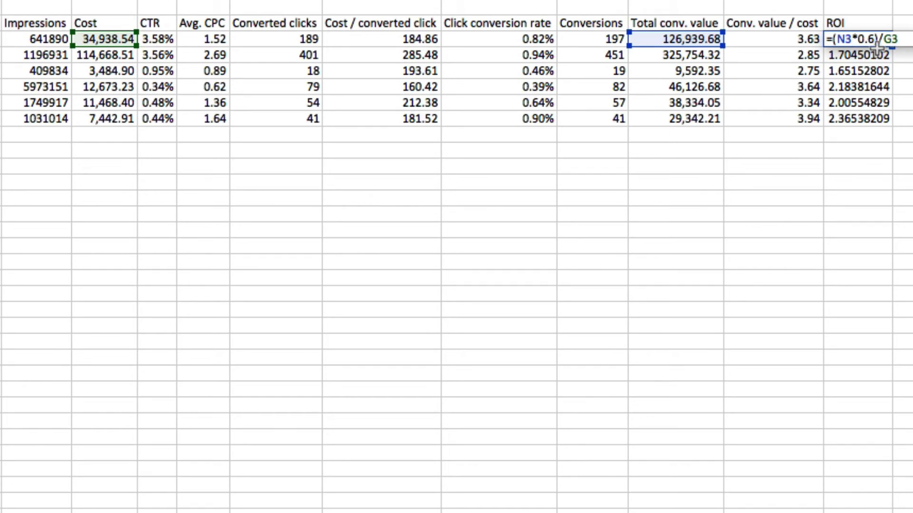
pyautogui.click(876, 39)
pyautogui.press('BackSpace')
pyautogui.write('54')
pyautogui.press('Return')
pyautogui.click(890, 43)
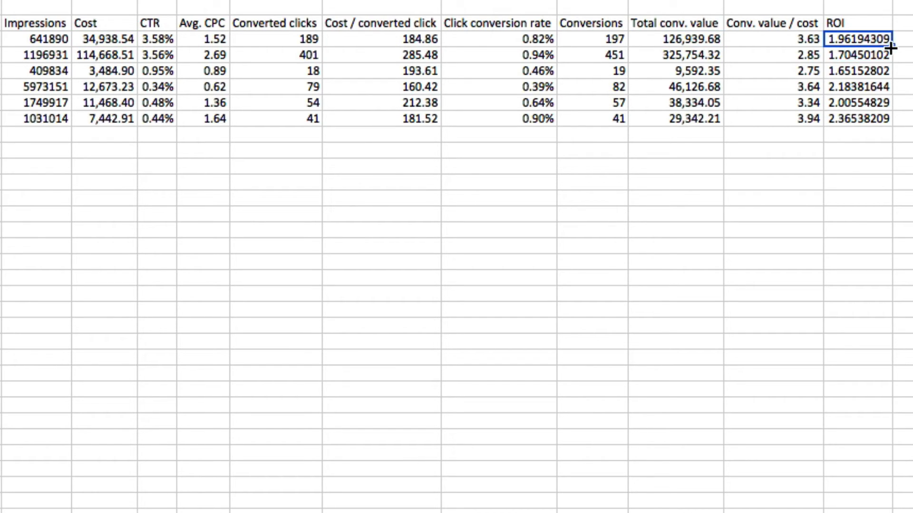
pyautogui.moveTo(892, 46); pyautogui.dragTo(900, 125)
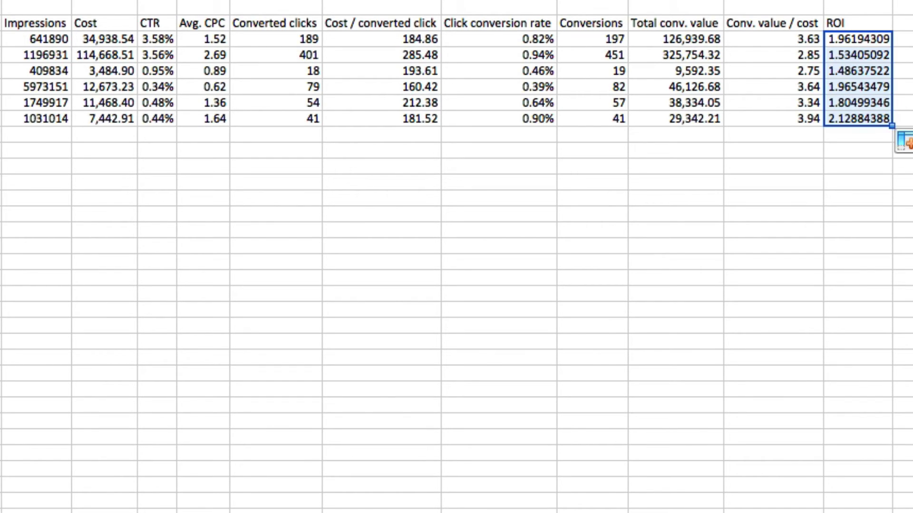
# Select the ROI of the Remarketing (Text) campaign in P8 to examine it
pyautogui.click(863, 151)
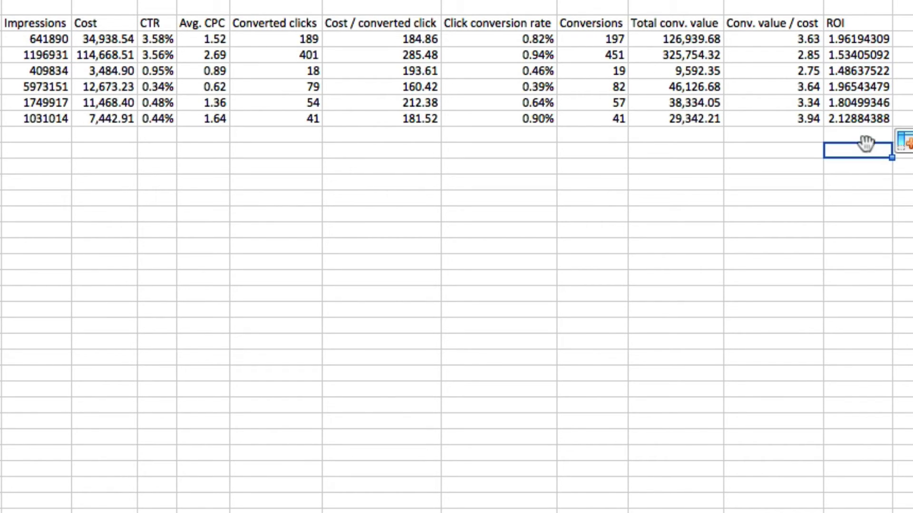
pyautogui.press('Up')
pyautogui.click(859, 119)
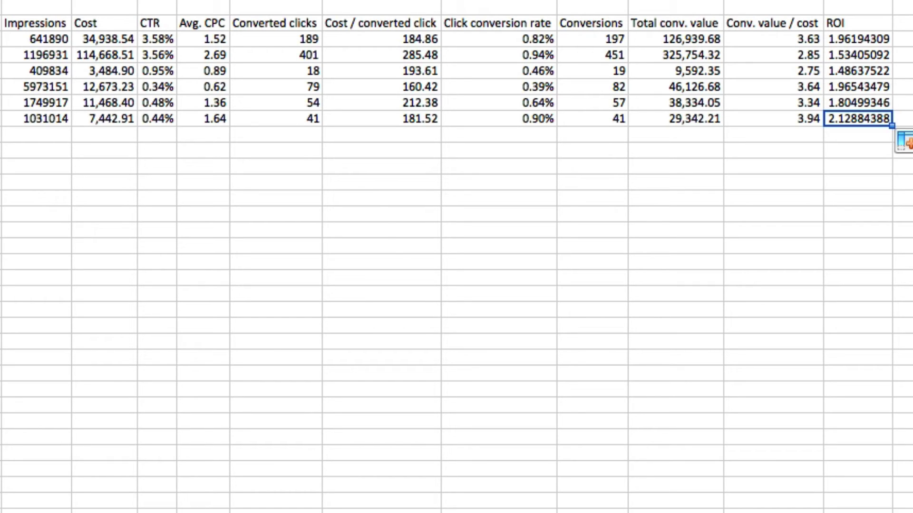
# Select the ROI values of all six campaigns to review them, ending on the first campaign's ROI
pyautogui.moveTo(847, 39); pyautogui.dragTo(860, 116)
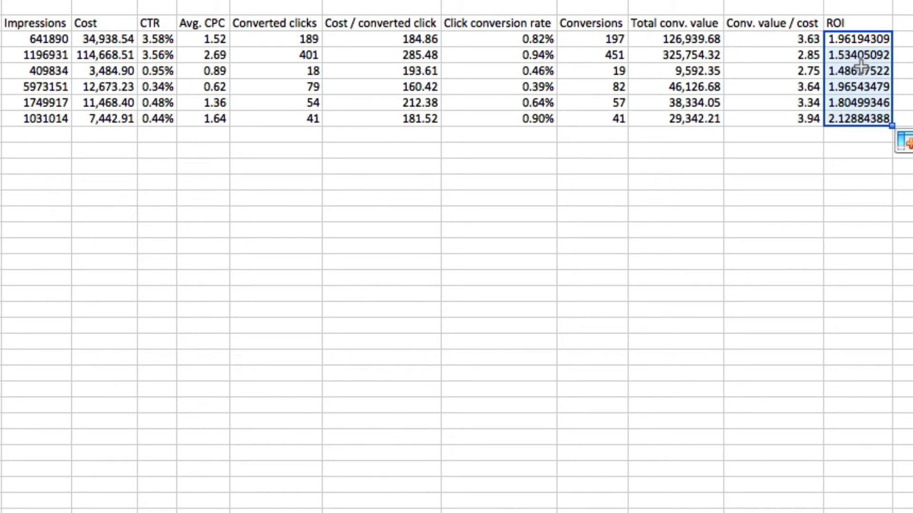
pyautogui.click(849, 43)
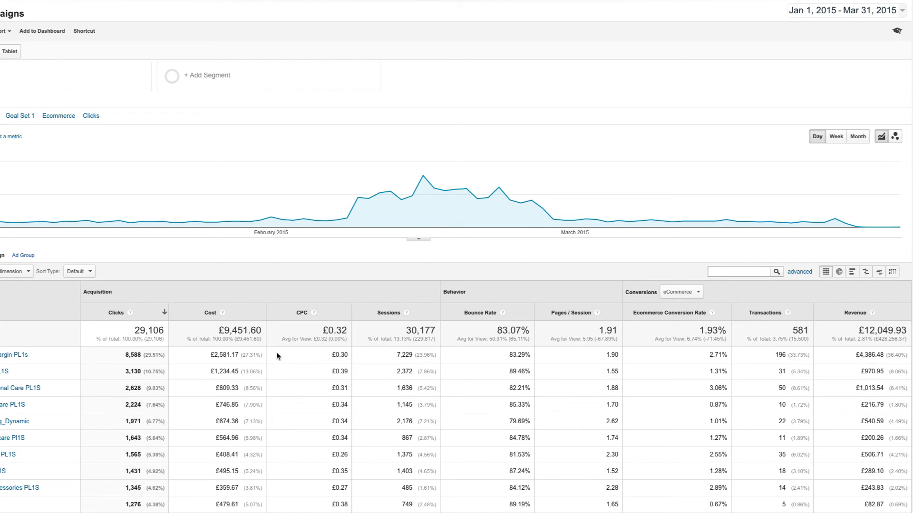
# Open Calculator over the Campaigns report and divide 1 by 0.4 to get the break-even return for a 40% margin
pyautogui.press('super+space')
pyautogui.write('cal')
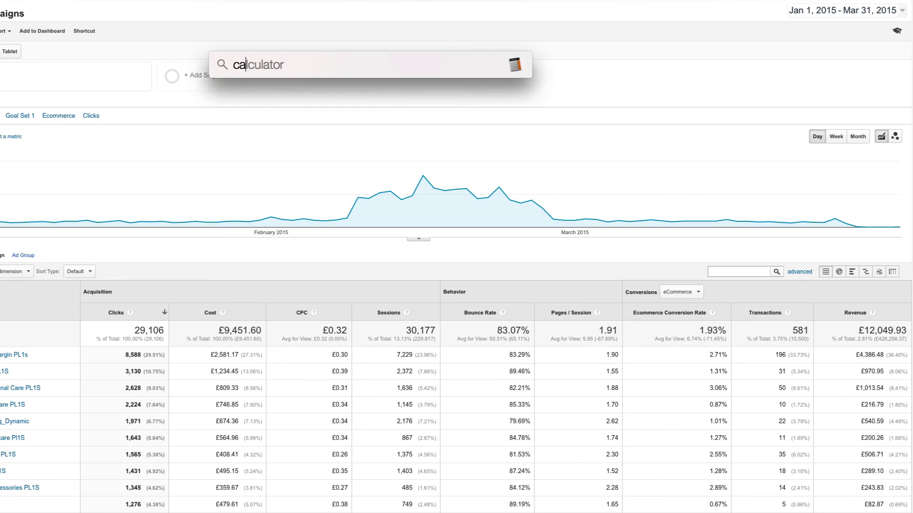
pyautogui.press('Return')
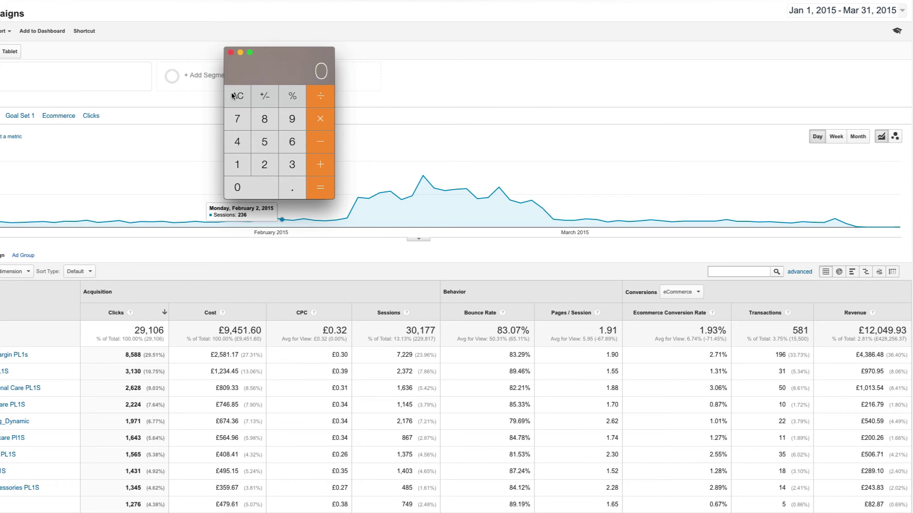
pyautogui.click(242, 166)
pyautogui.click(292, 188)
pyautogui.click(240, 141)
pyautogui.click(321, 189)
pyautogui.scroll(-1, 313, 207)
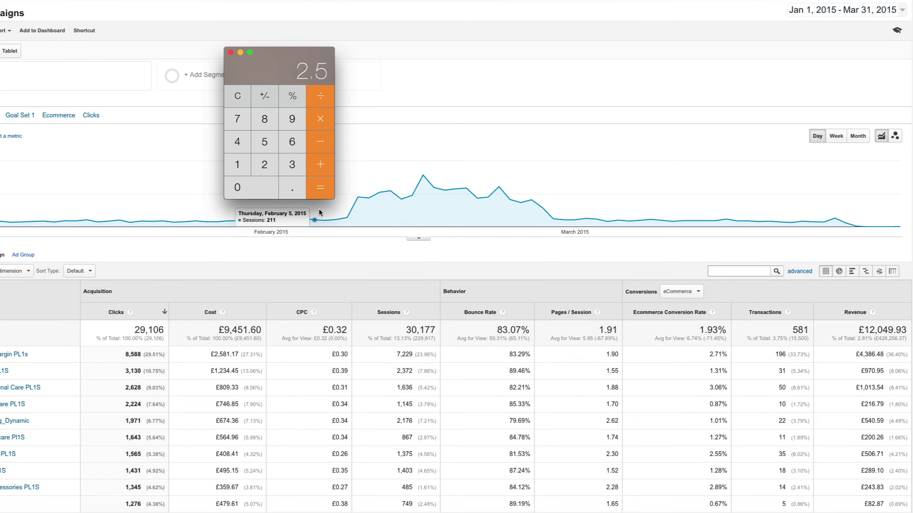
# Clear the calculation and divide 1 by 0.72 to get the break-even return for a 72% margin
pyautogui.click(237, 100)
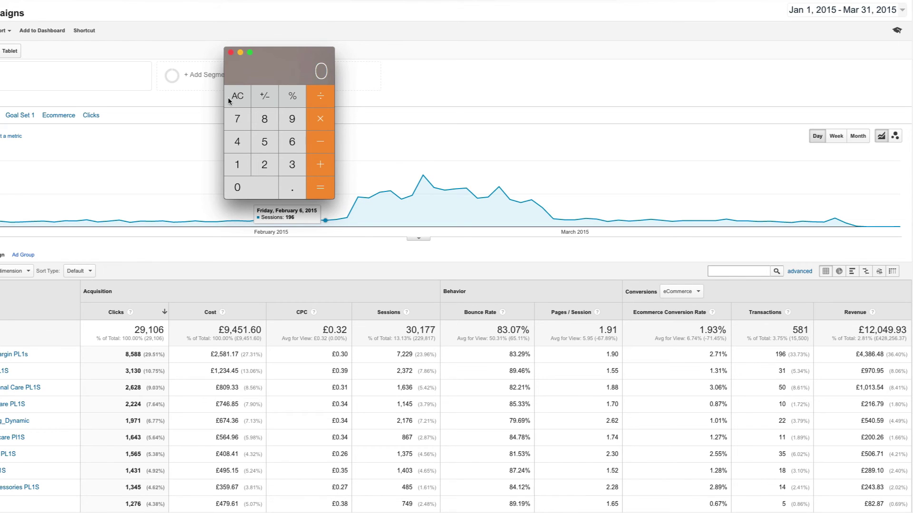
pyautogui.click(238, 167)
pyautogui.click(323, 100)
pyautogui.click(294, 183)
pyautogui.click(237, 117)
pyautogui.click(271, 171)
pyautogui.click(316, 186)
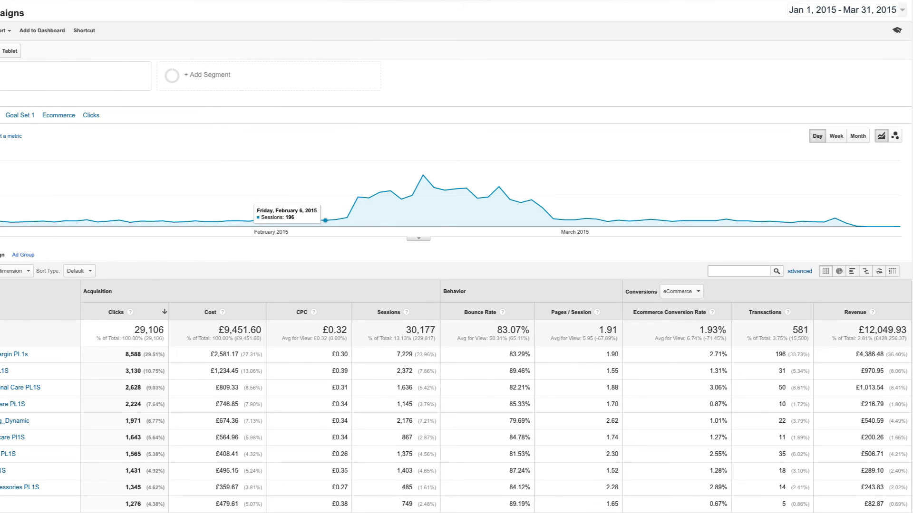
# Switch the Campaigns report to the Clicks metric group
pyautogui.click(91, 116)
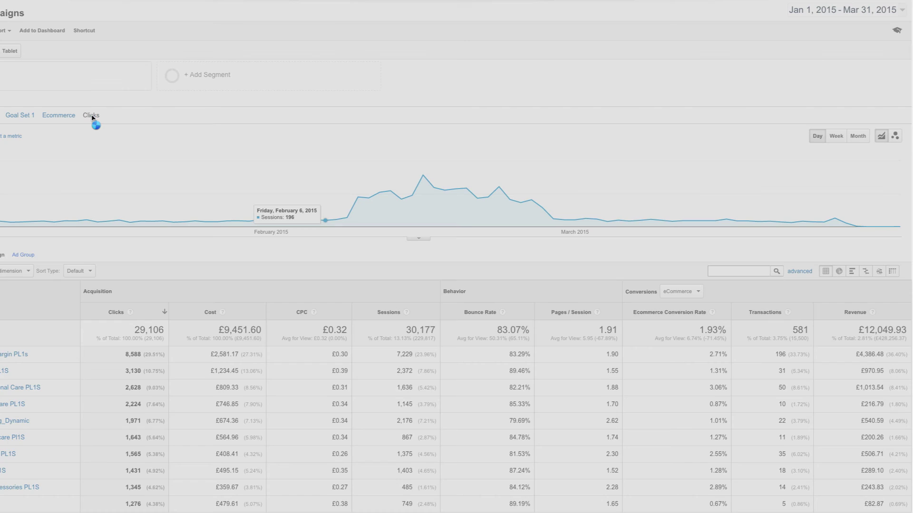